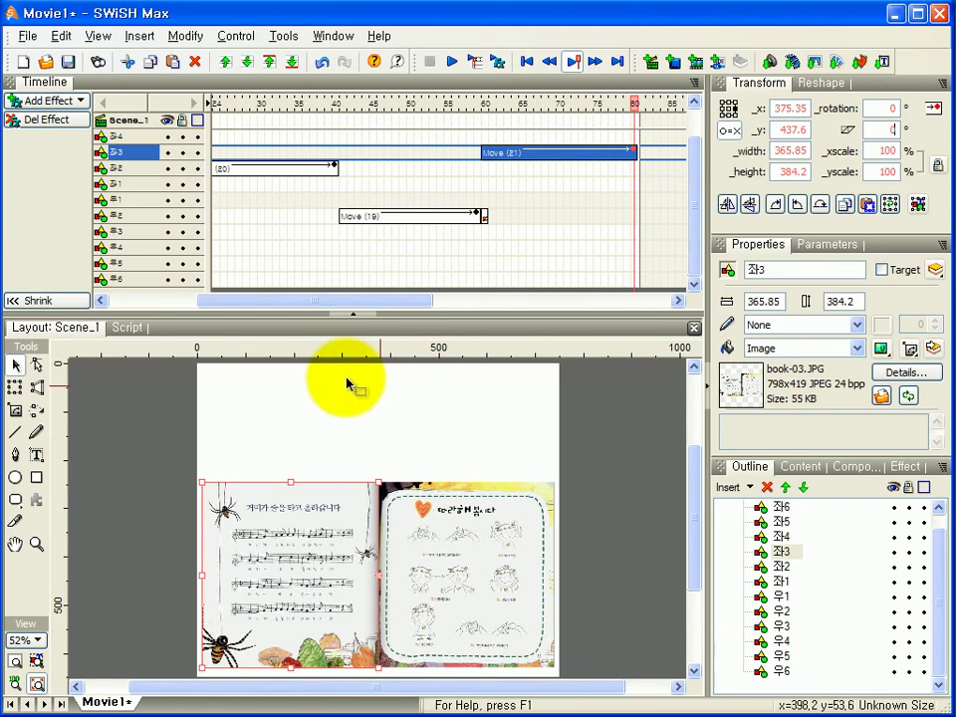
# Play the page-turning animation as a preview and stop it.
pyautogui.click(451, 62)
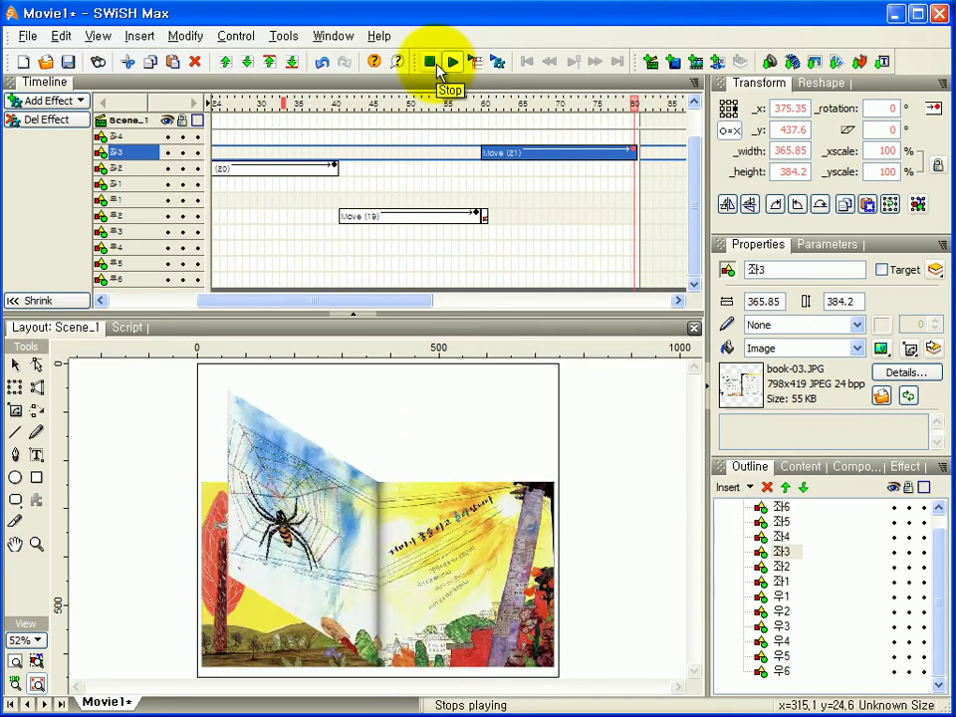
pyautogui.click(438, 66)
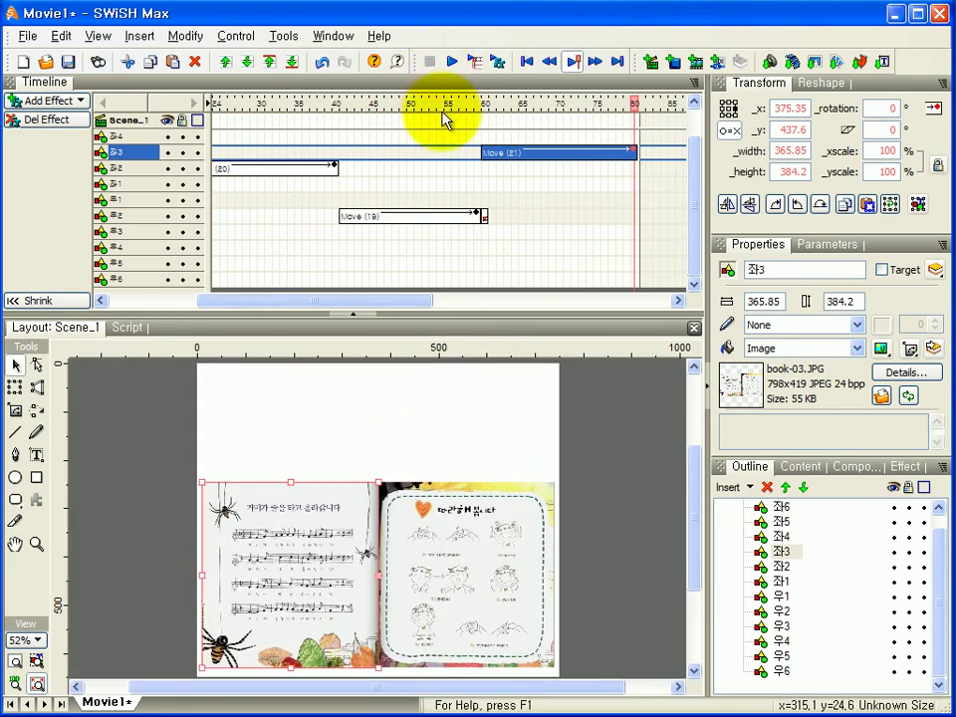
# Paste the copied page-turn effect onto the 우3 page at frame 81.
pyautogui.click(394, 303)
pyautogui.click(119, 231)
pyautogui.moveTo(349, 304); pyautogui.dragTo(472, 313)
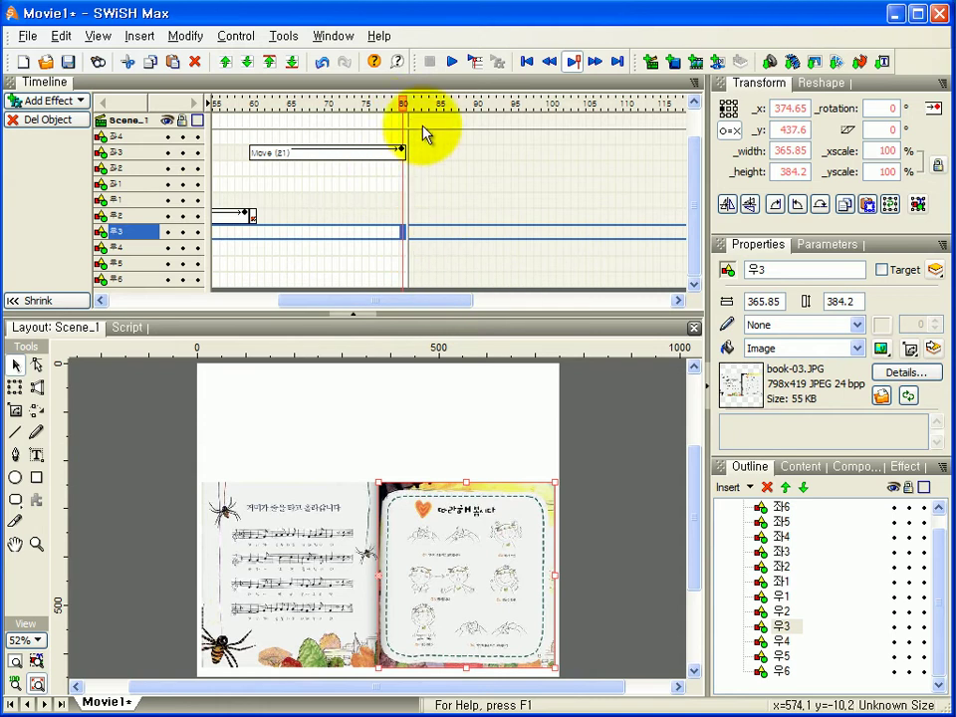
pyautogui.rightClick(412, 236)
pyautogui.click(432, 268)
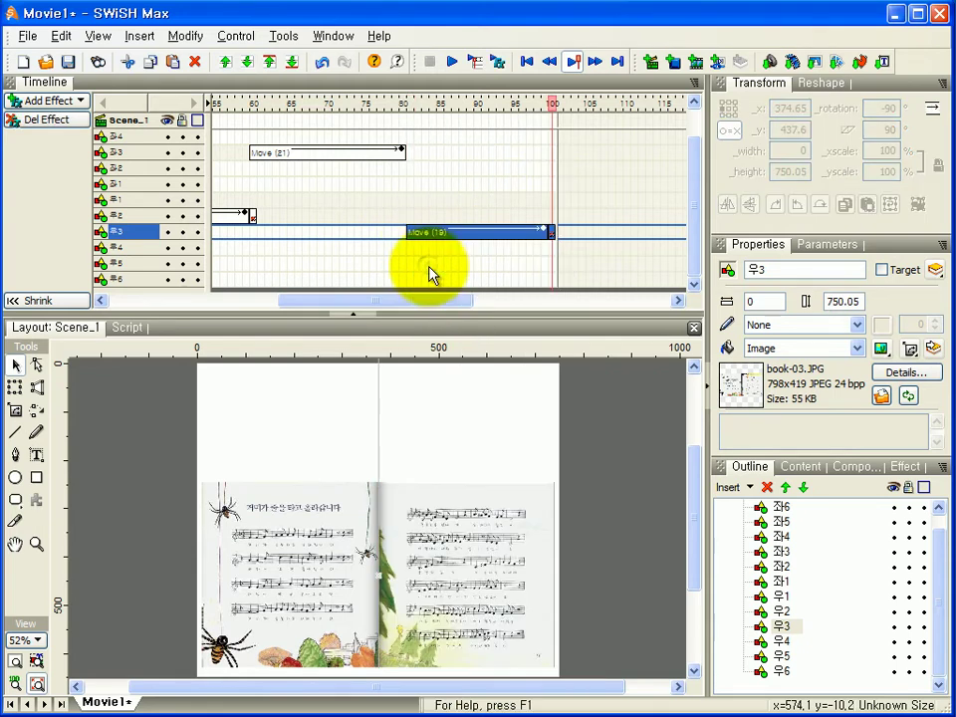
# Add a Move effect to the 좌4 page from frame 100 to 120, with its rotation and skew set to 0.
pyautogui.moveTo(442, 312); pyautogui.dragTo(465, 311)
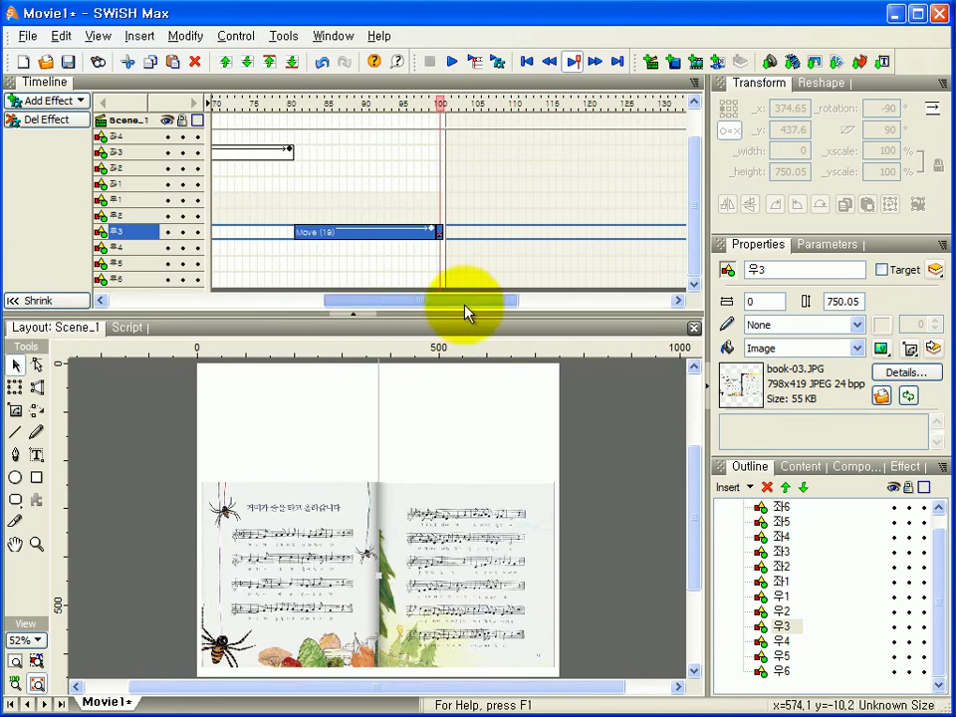
pyautogui.click(441, 137)
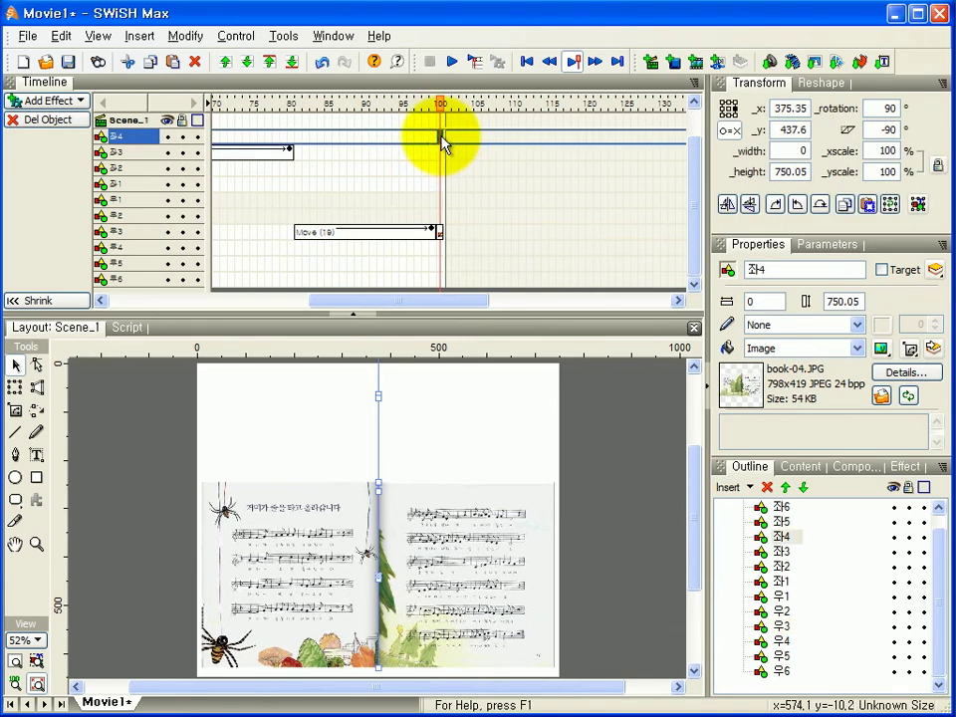
pyautogui.rightClick(441, 138)
pyautogui.click(487, 376)
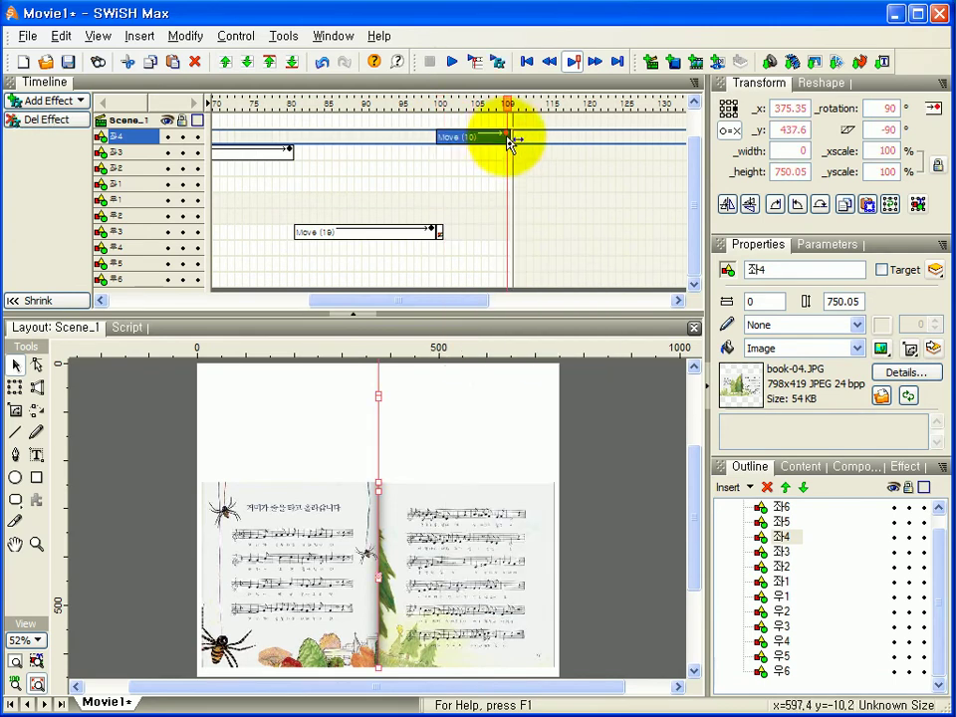
pyautogui.moveTo(508, 136); pyautogui.dragTo(592, 136)
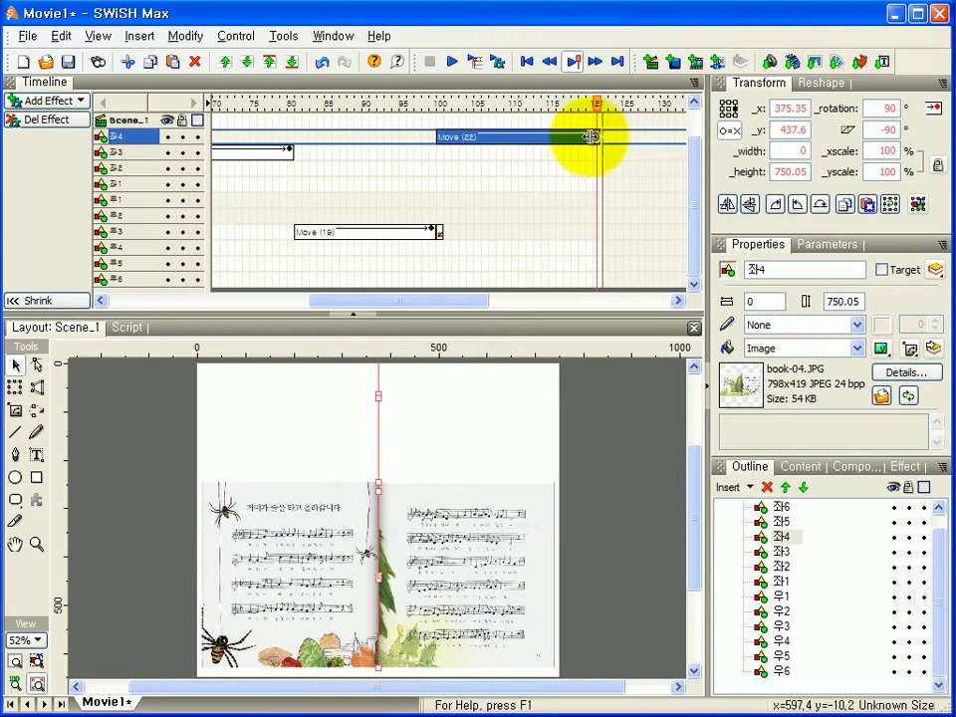
pyautogui.scroll(1, 698, 215)
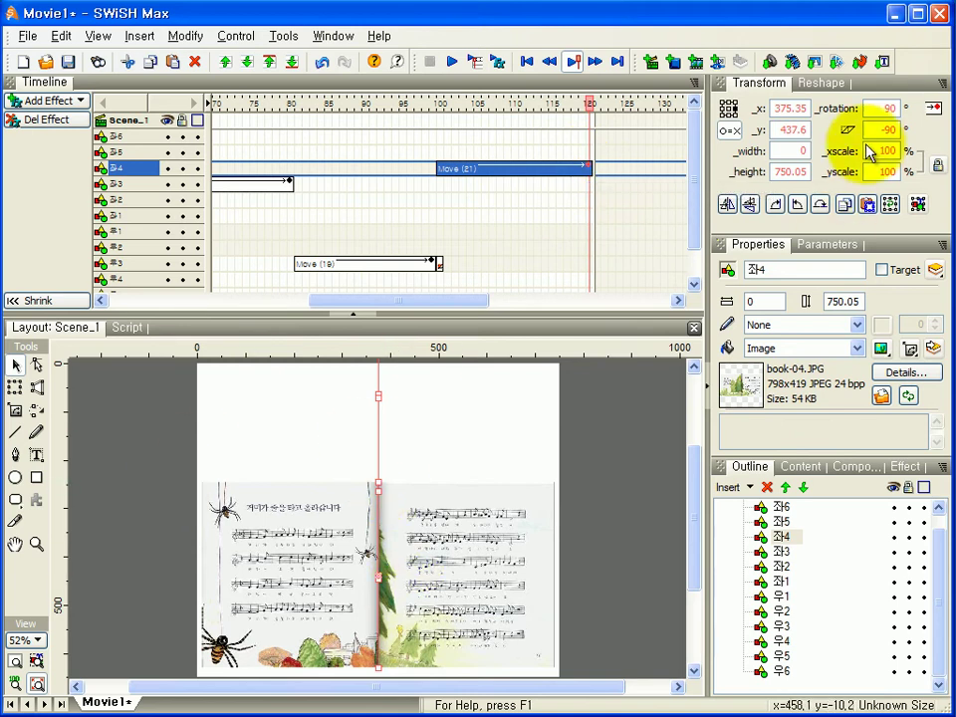
pyautogui.doubleClick(894, 109)
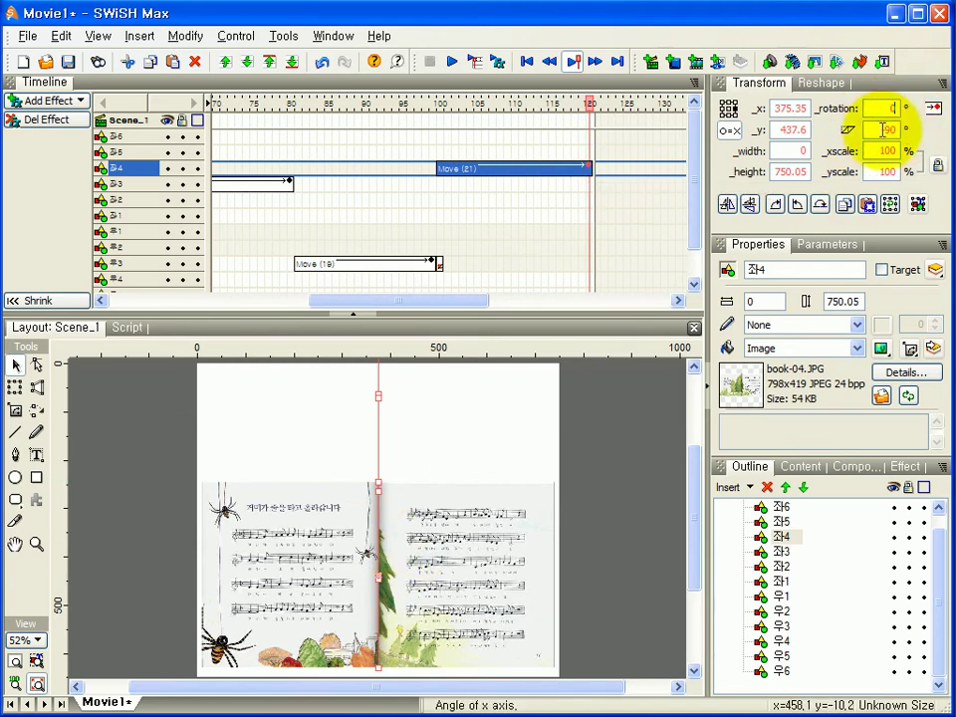
pyautogui.press('Return')
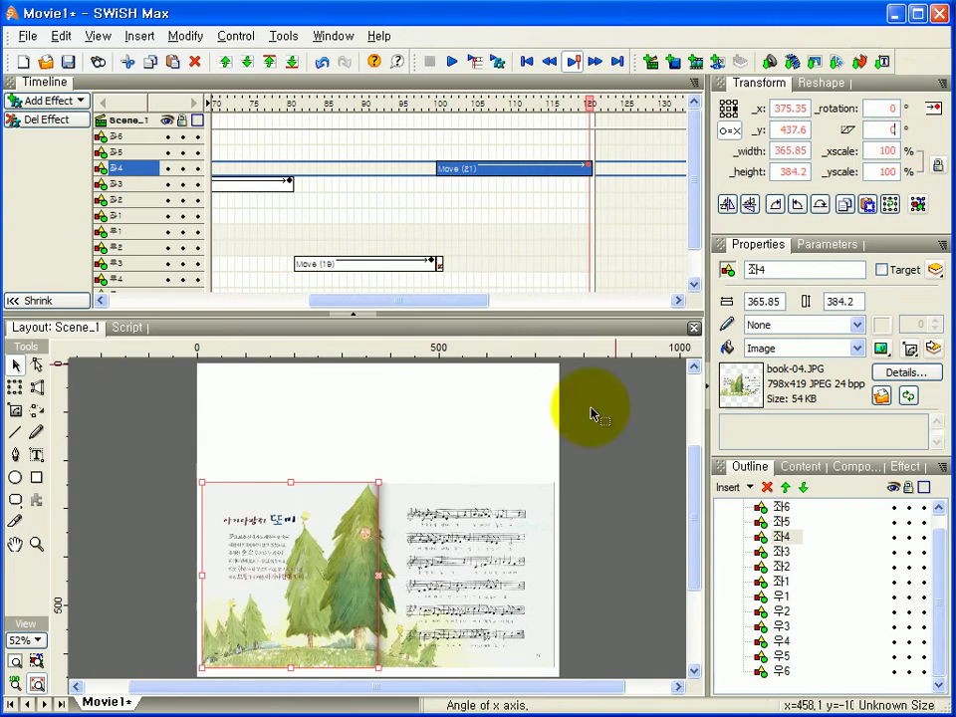
# Paste the copied page-turn effect onto the 우4 page at frame 121.
pyautogui.moveTo(465, 310); pyautogui.dragTo(482, 311)
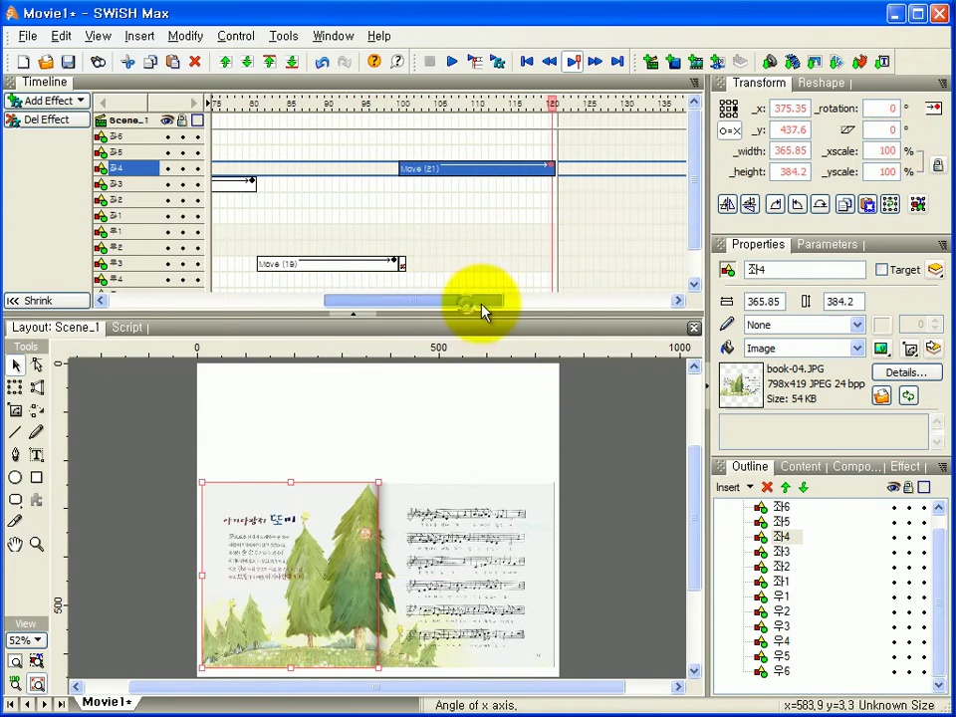
pyautogui.click(560, 280)
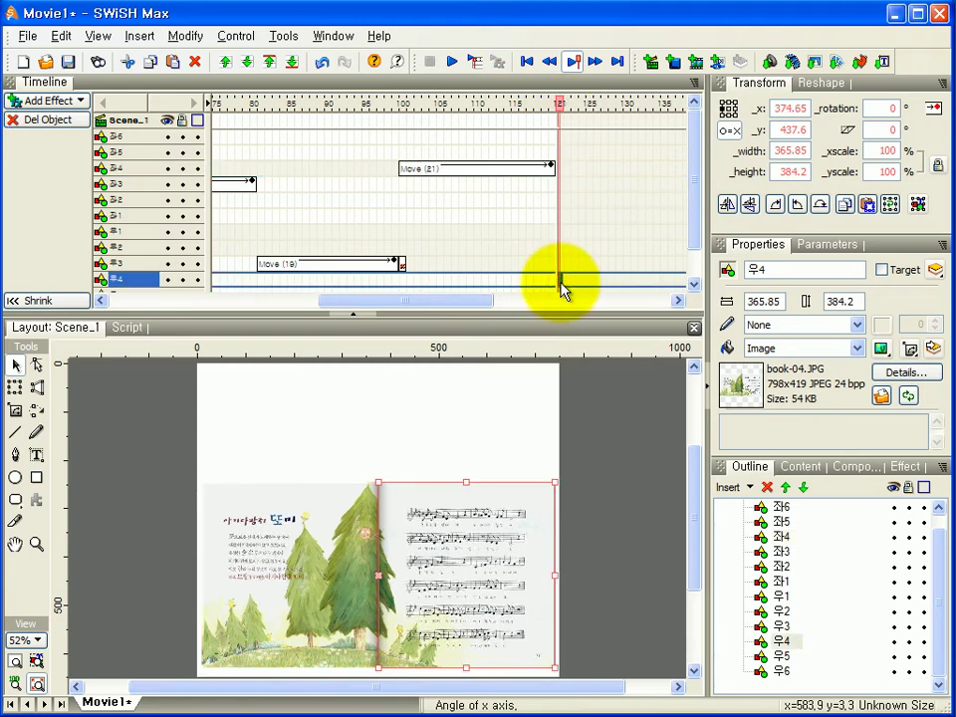
pyautogui.rightClick(561, 286)
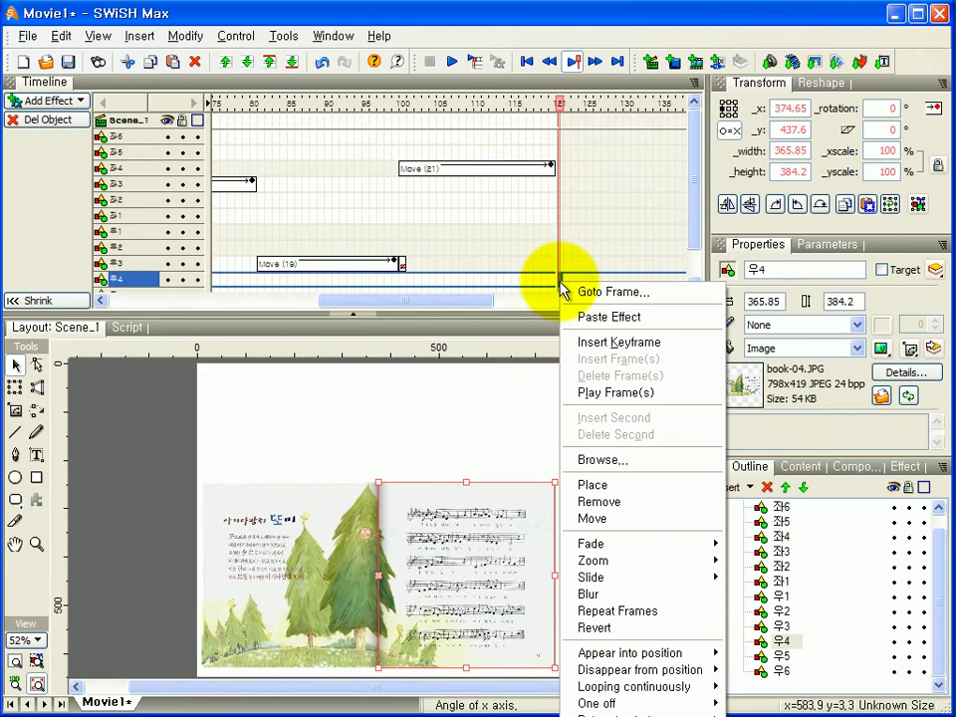
pyautogui.click(604, 318)
# Add a Move effect to the 좌5 page at frame 140 and extend it to frame 160.
pyautogui.moveTo(472, 310); pyautogui.dragTo(569, 310)
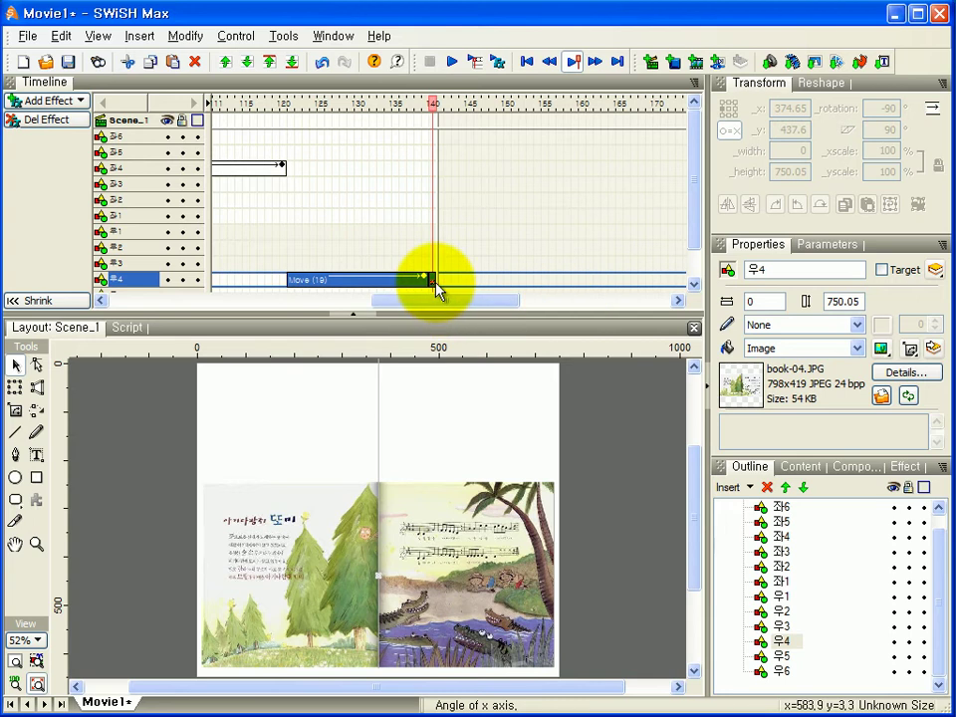
pyautogui.click(434, 154)
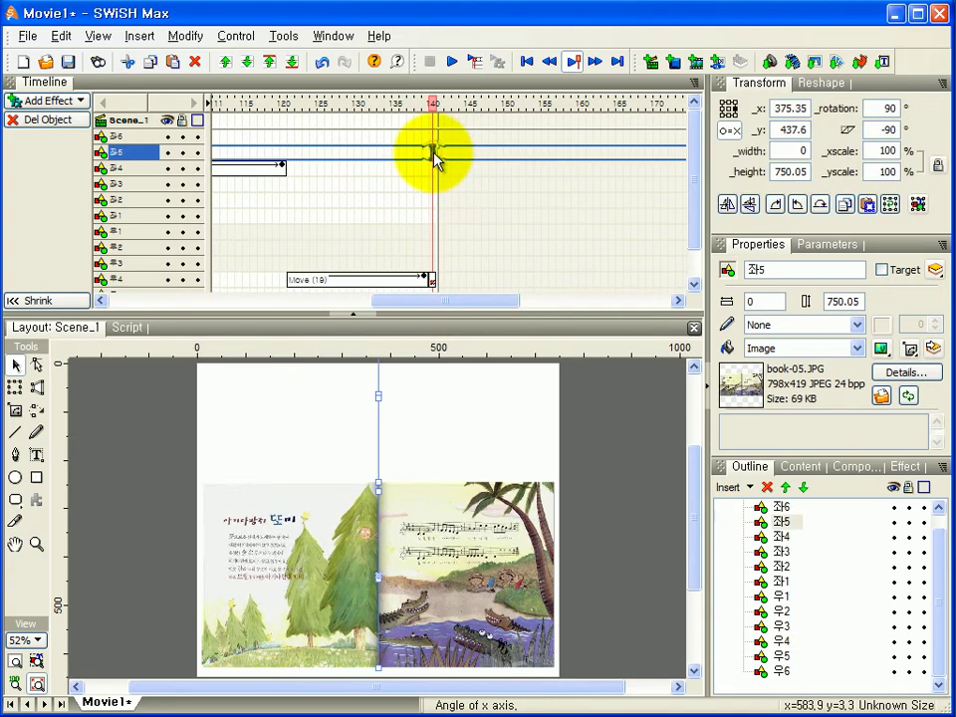
pyautogui.rightClick(434, 155)
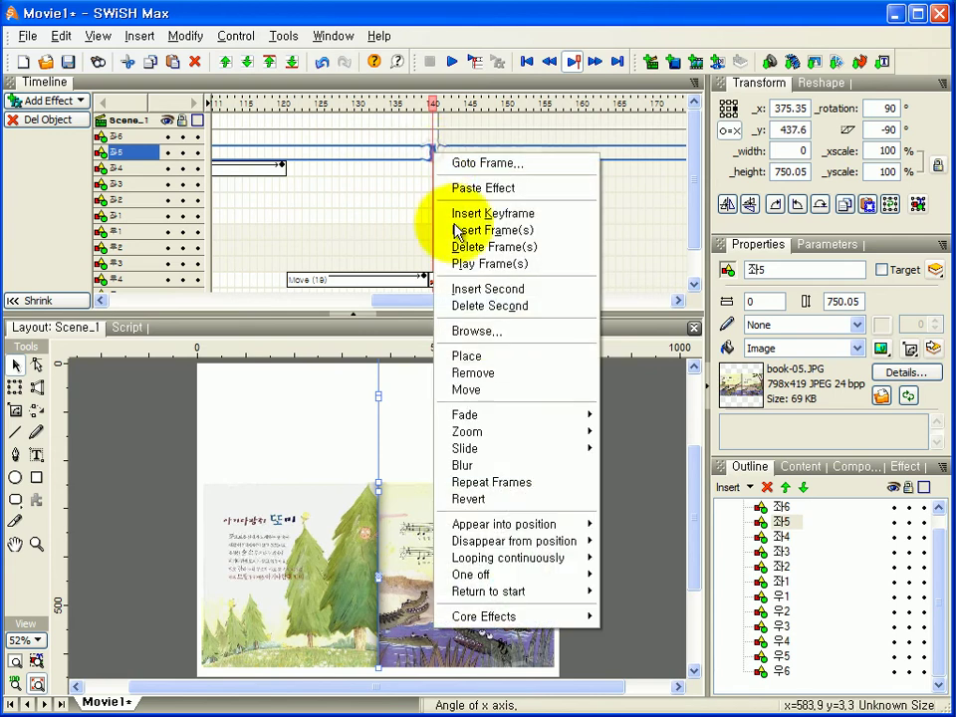
pyautogui.click(478, 393)
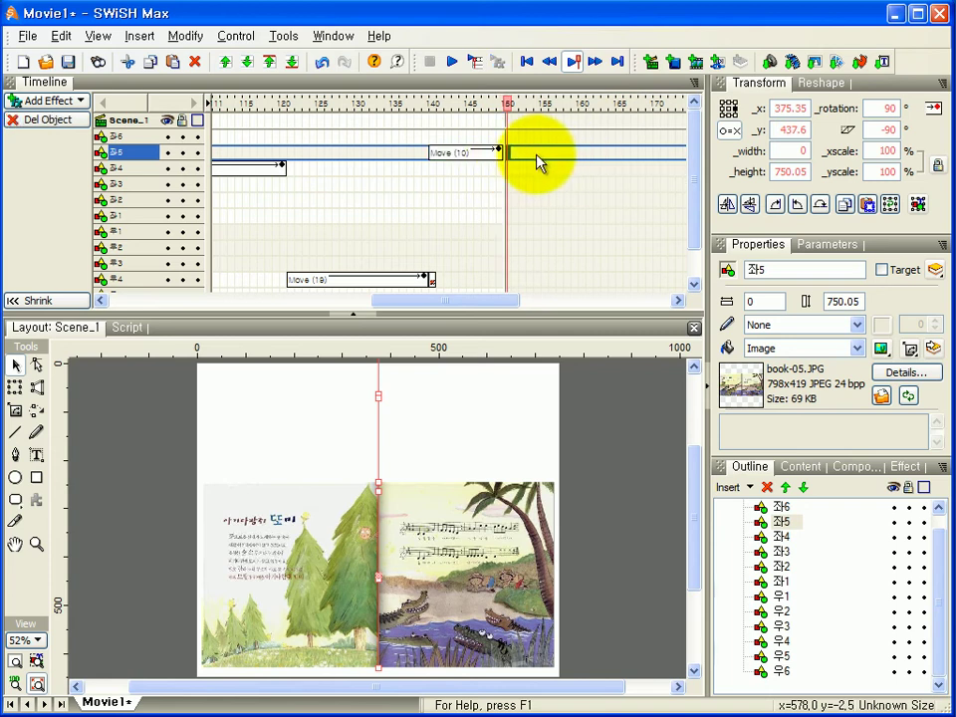
pyautogui.moveTo(503, 154); pyautogui.dragTo(582, 154)
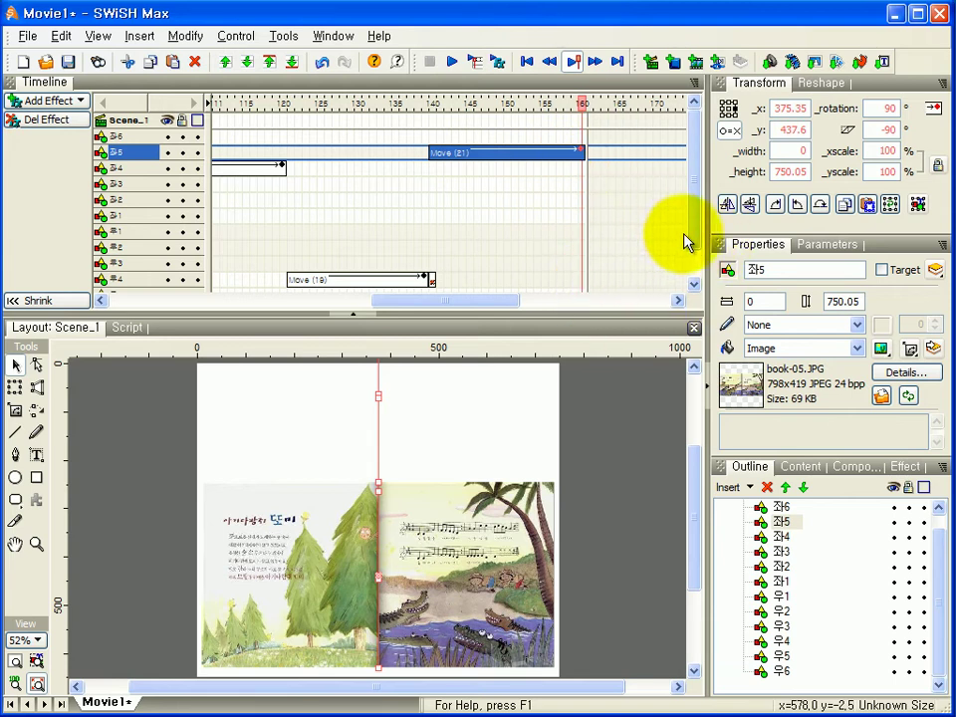
# Paste the copied page-turn effect onto the 우5 page at frame 161.
pyautogui.scroll(-1, 693, 255)
pyautogui.click(590, 281)
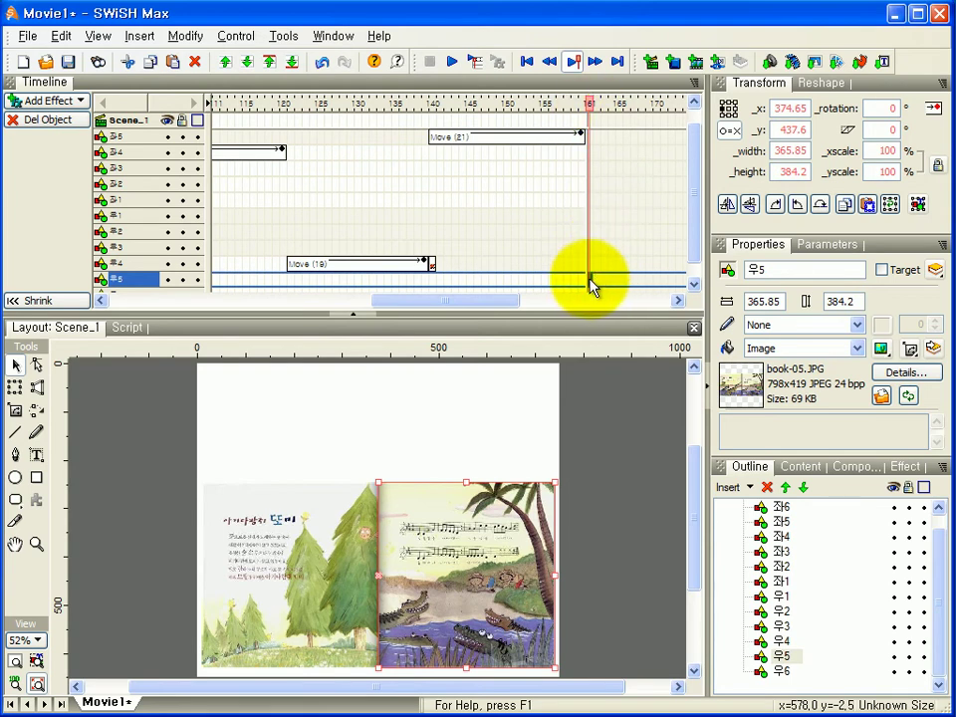
pyautogui.rightClick(589, 280)
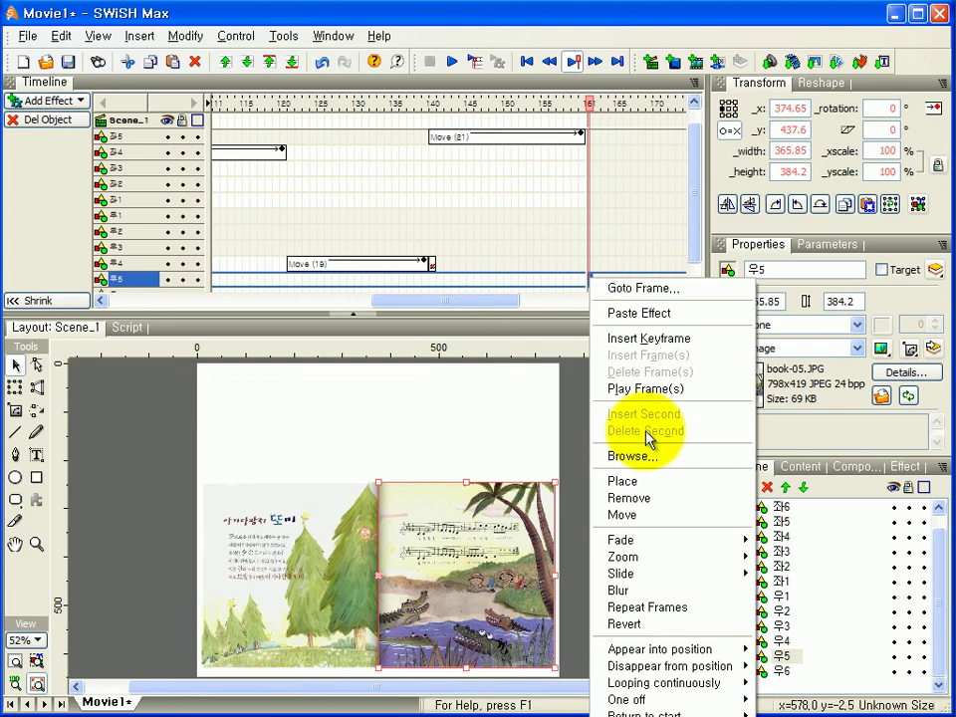
pyautogui.click(643, 319)
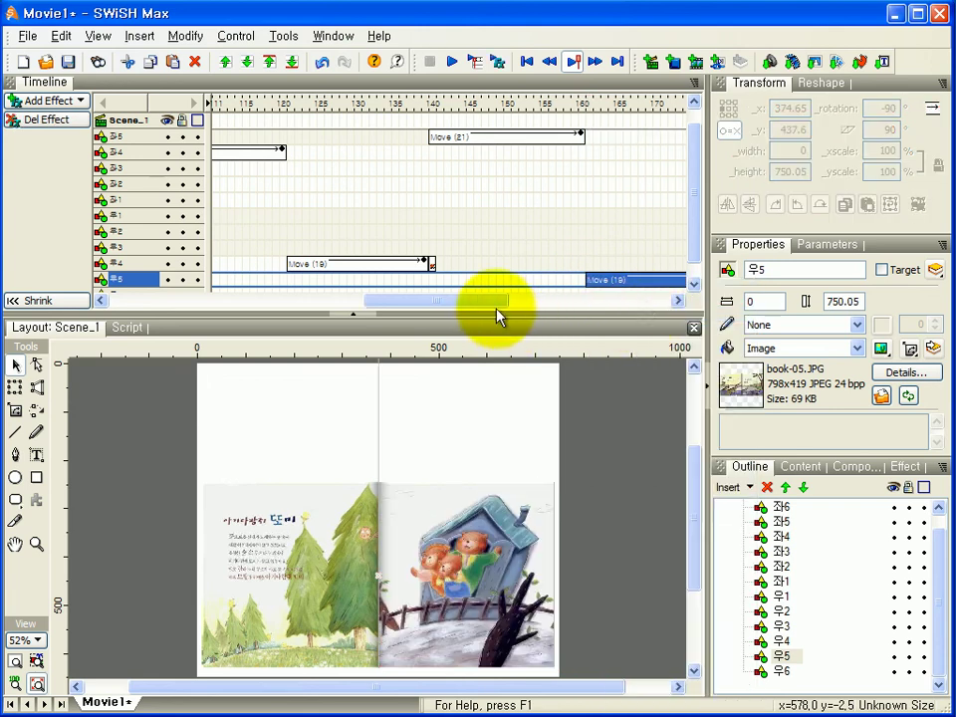
# Add a Move effect to the 좌6 page at frame 180 and extend it to frame 200.
pyautogui.moveTo(497, 300); pyautogui.dragTo(595, 316)
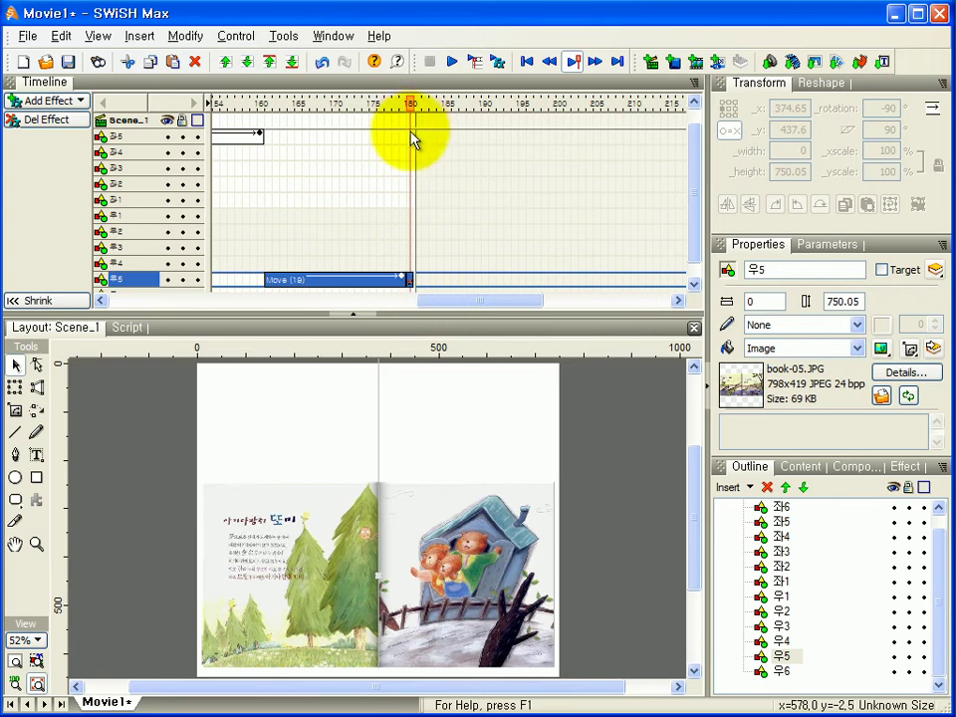
pyautogui.scroll(1, 694, 227)
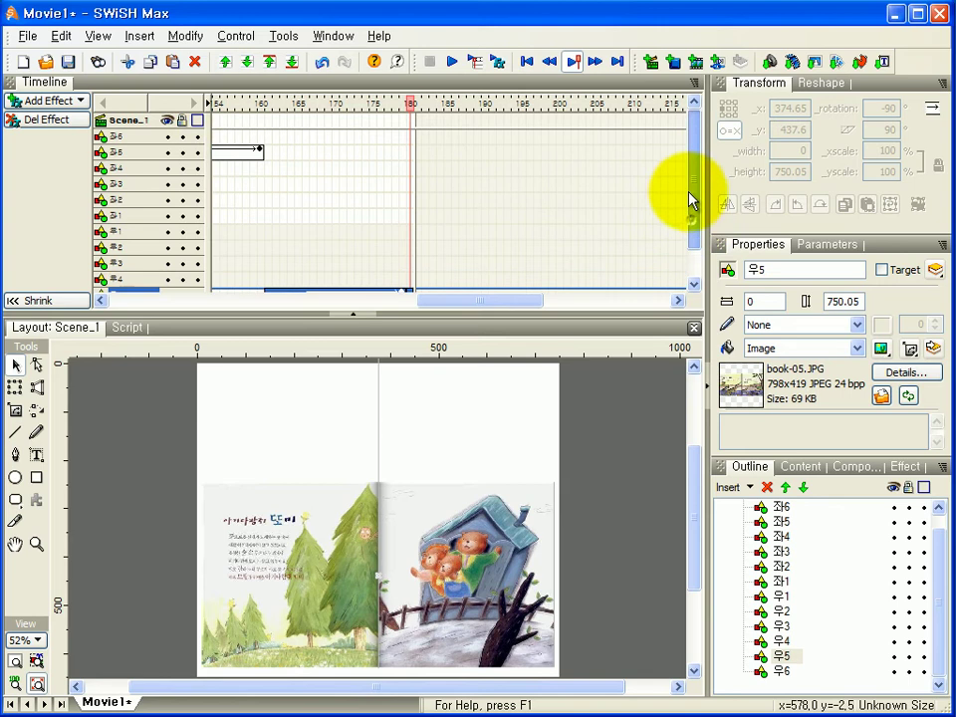
pyautogui.click(409, 138)
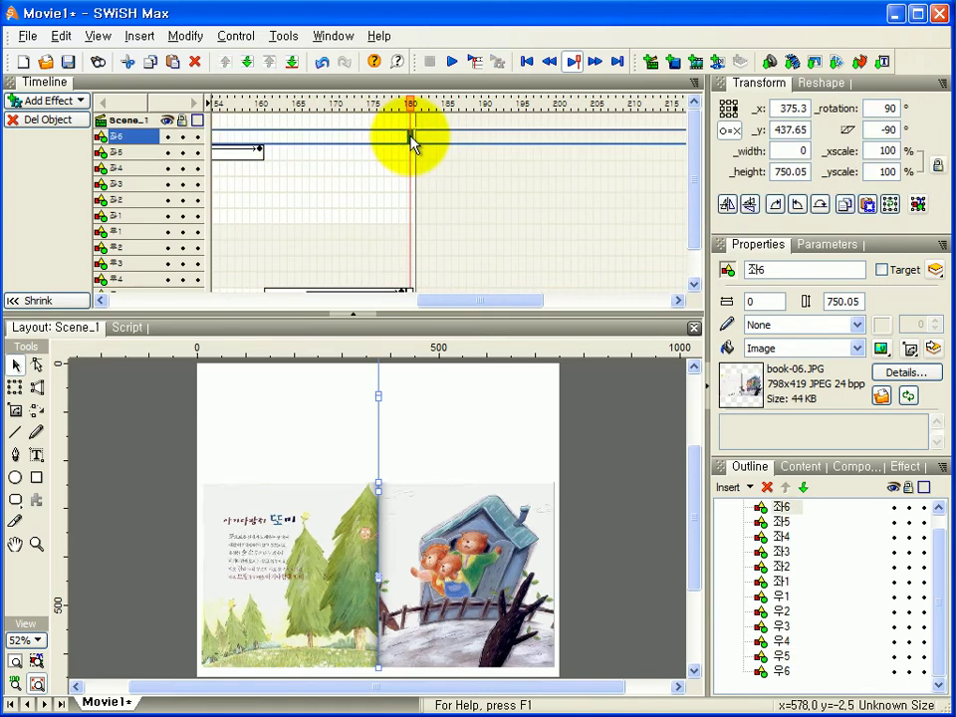
pyautogui.moveTo(550, 314); pyautogui.dragTo(547, 335)
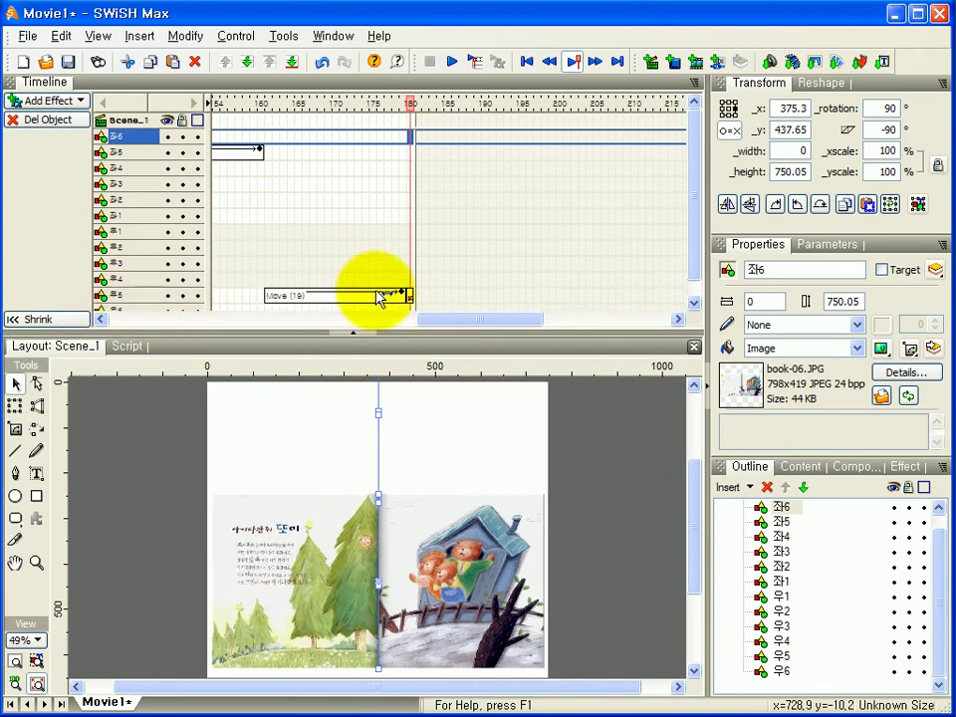
pyautogui.rightClick(412, 142)
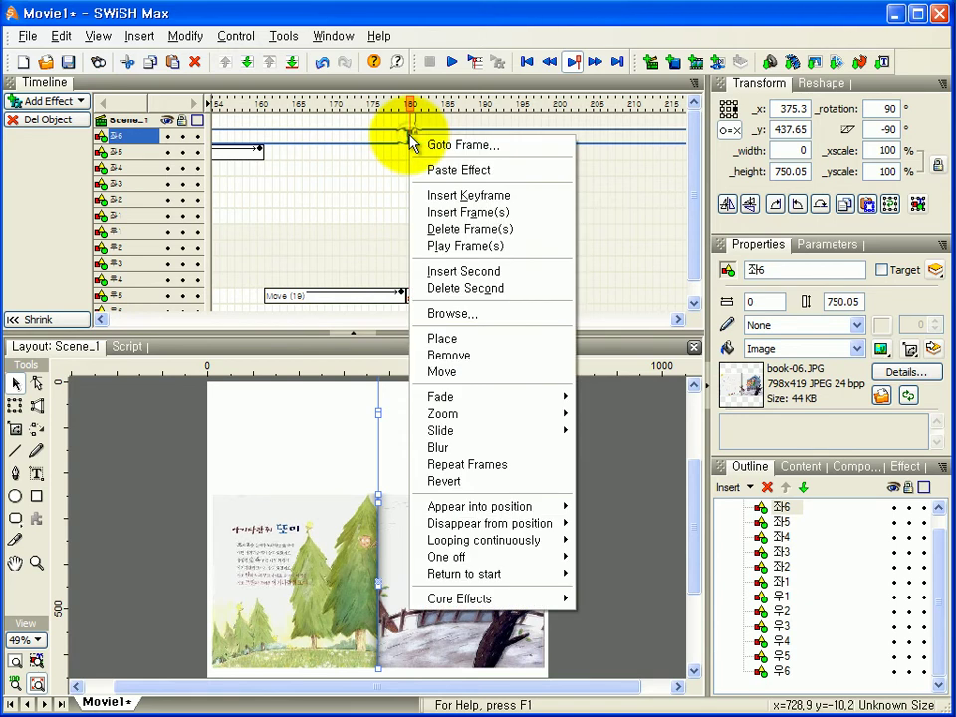
pyautogui.click(402, 371)
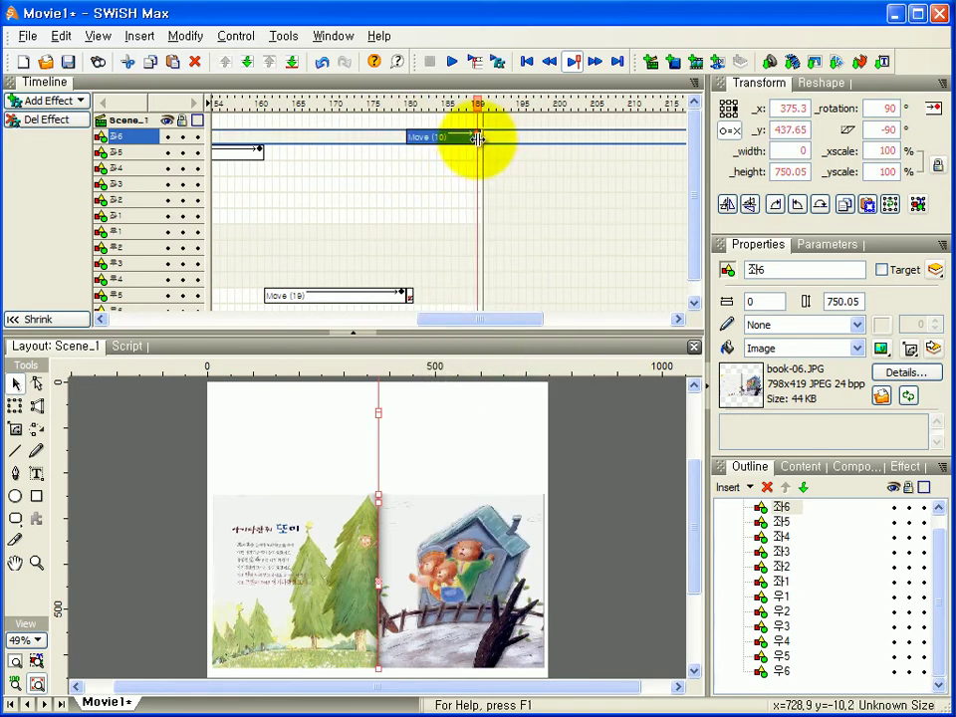
pyautogui.moveTo(479, 138); pyautogui.dragTo(564, 138)
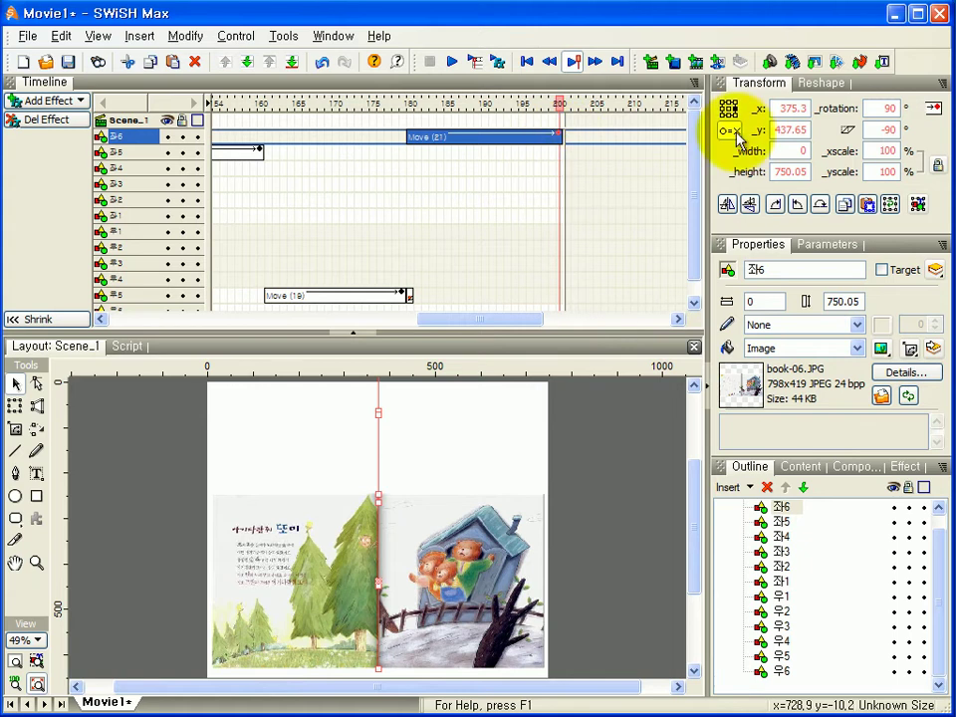
# Set the rotation and skew of the 좌6 page to 0 at the end of its Move effect.
pyautogui.click(884, 107)
pyautogui.write('0')
pyautogui.press('Return')
pyautogui.write('0')
pyautogui.press('Return')
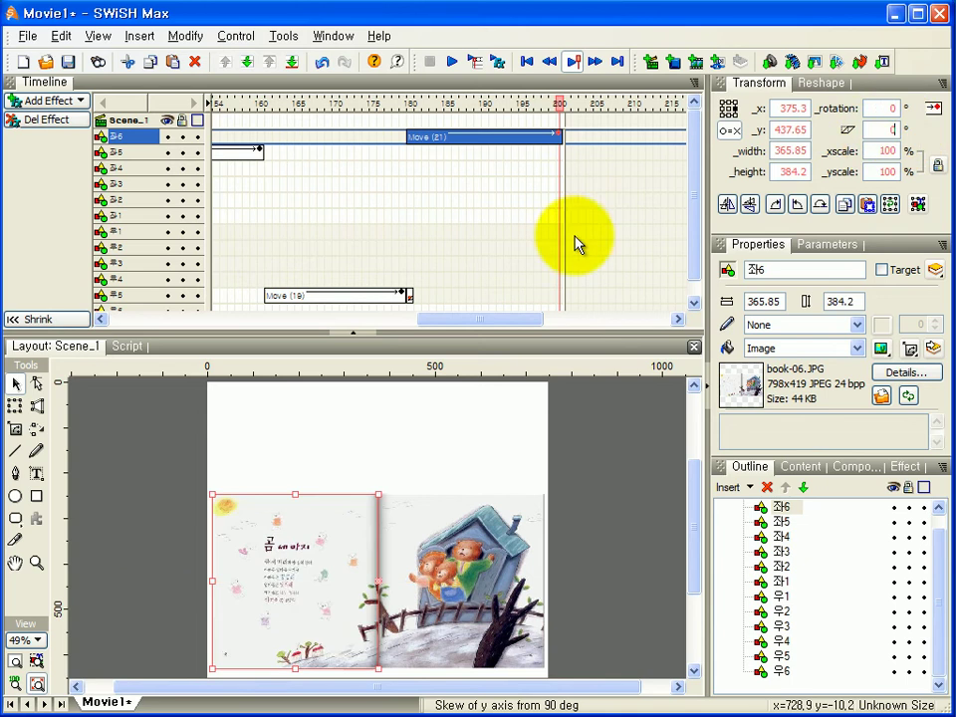
# Set the rotation and skew of the 좌5 page to 0 at the end of its Move effect, frame 160.
pyautogui.click(244, 152)
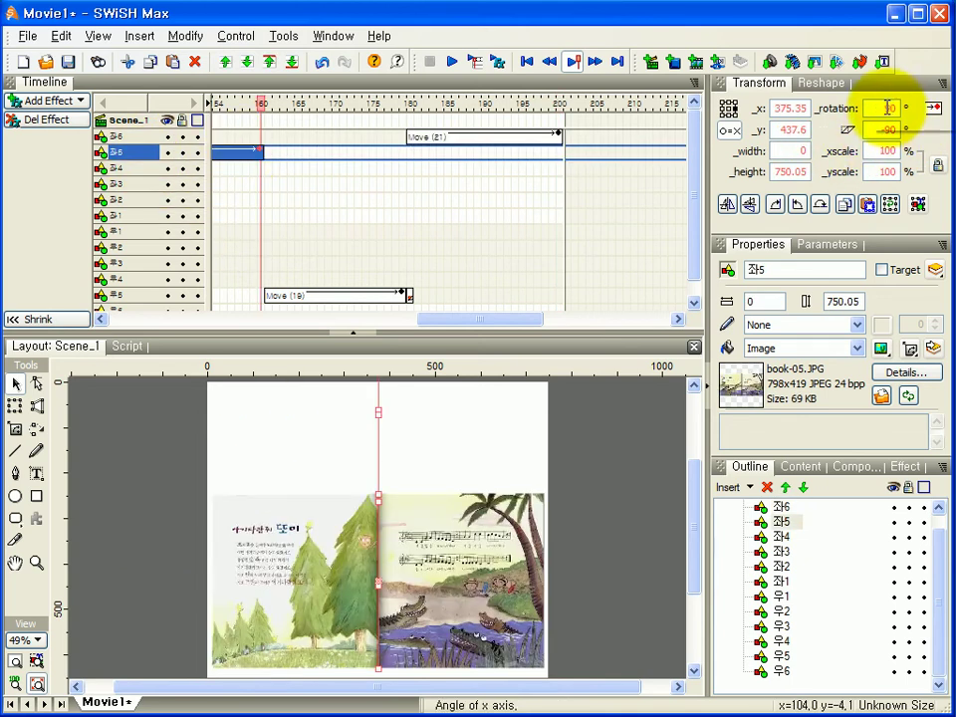
pyautogui.write('00')
pyautogui.press('Return')
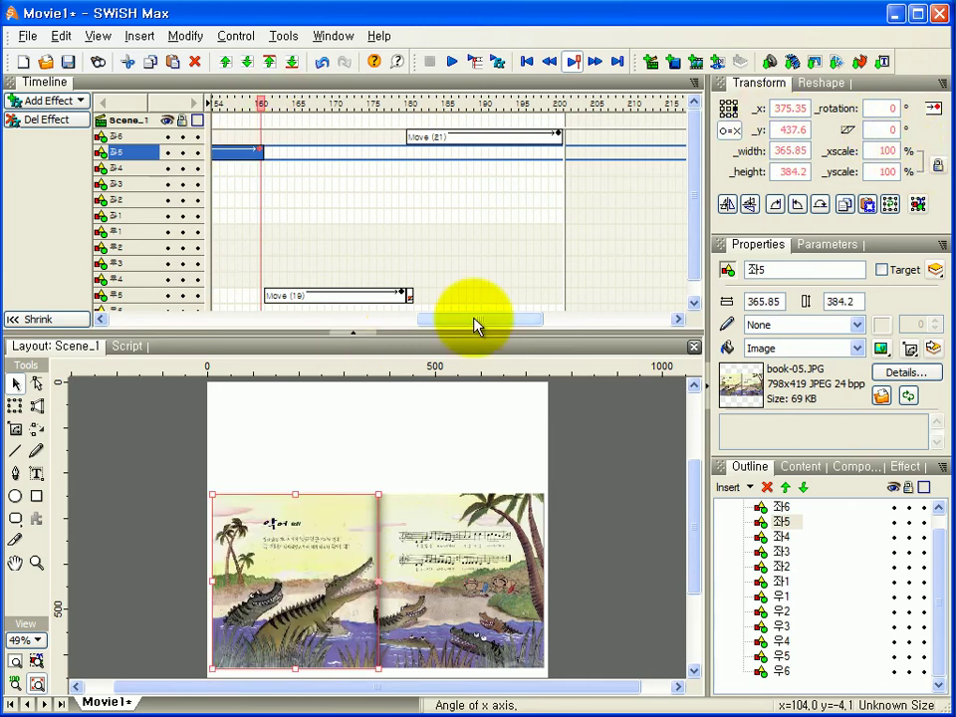
# Preview the complete page-turning animation, stop it and return to the beginning of the timeline.
pyautogui.click(452, 63)
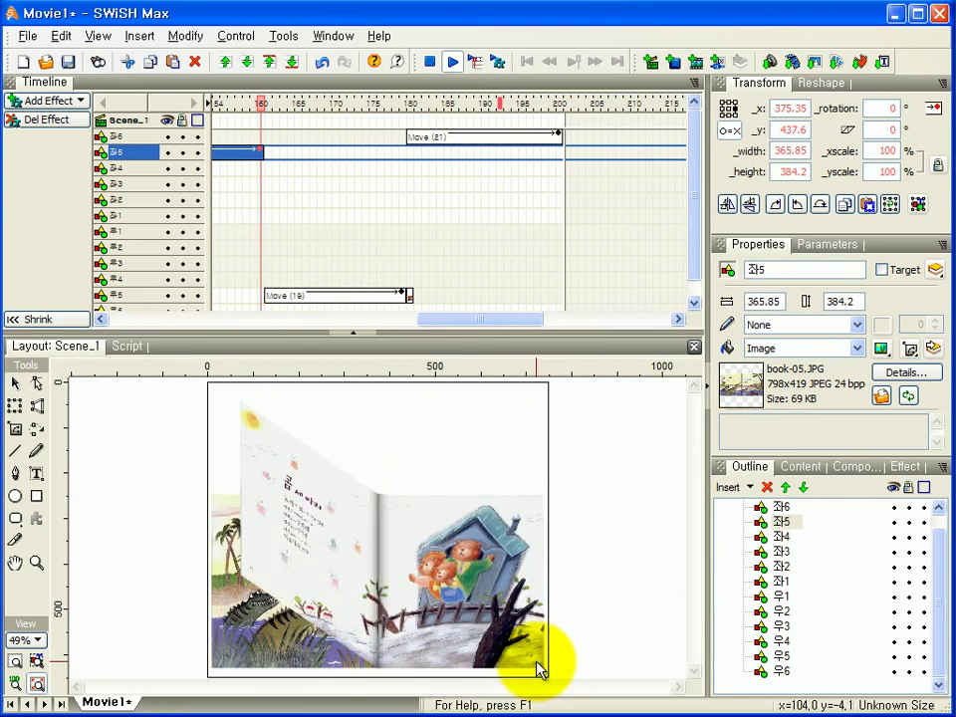
pyautogui.click(429, 63)
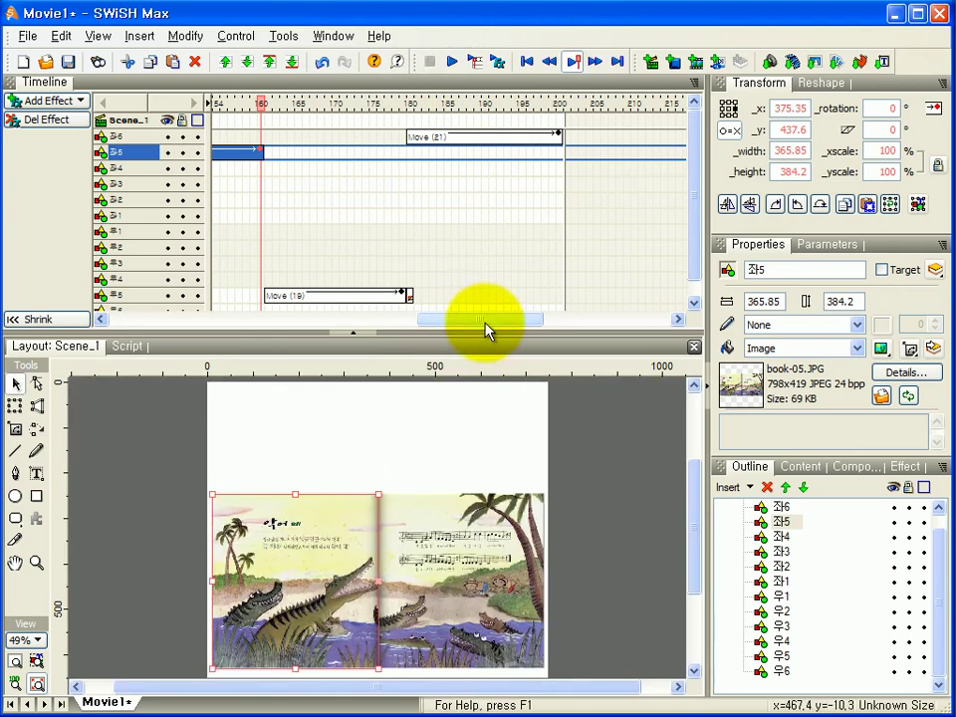
pyautogui.moveTo(486, 329); pyautogui.dragTo(164, 330)
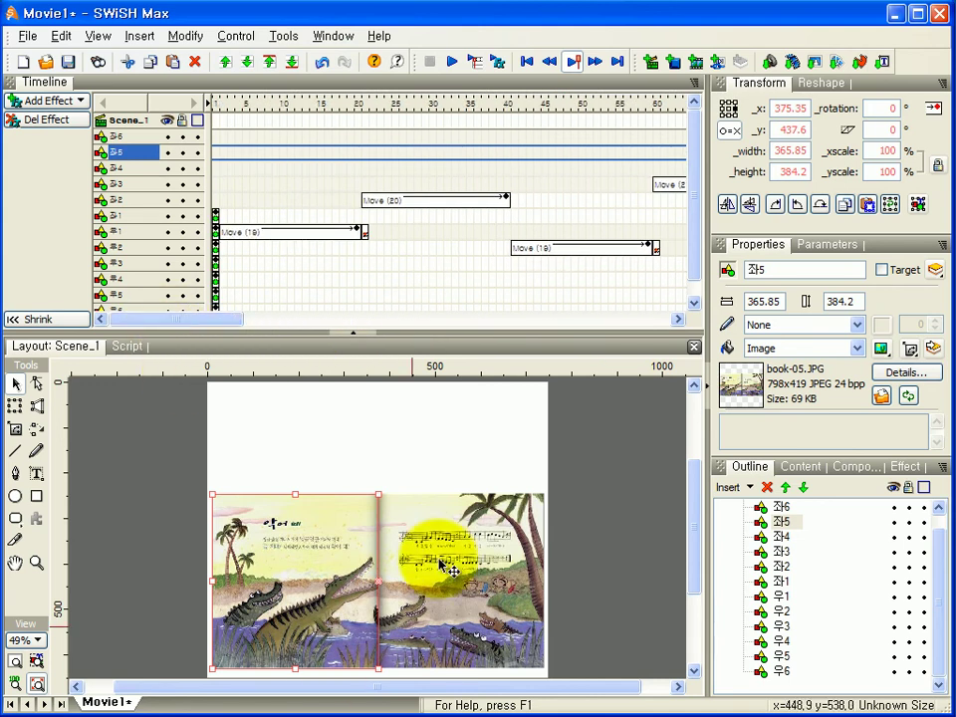
# Play the page-turning animation from the start and stop the playback.
pyautogui.click(451, 62)
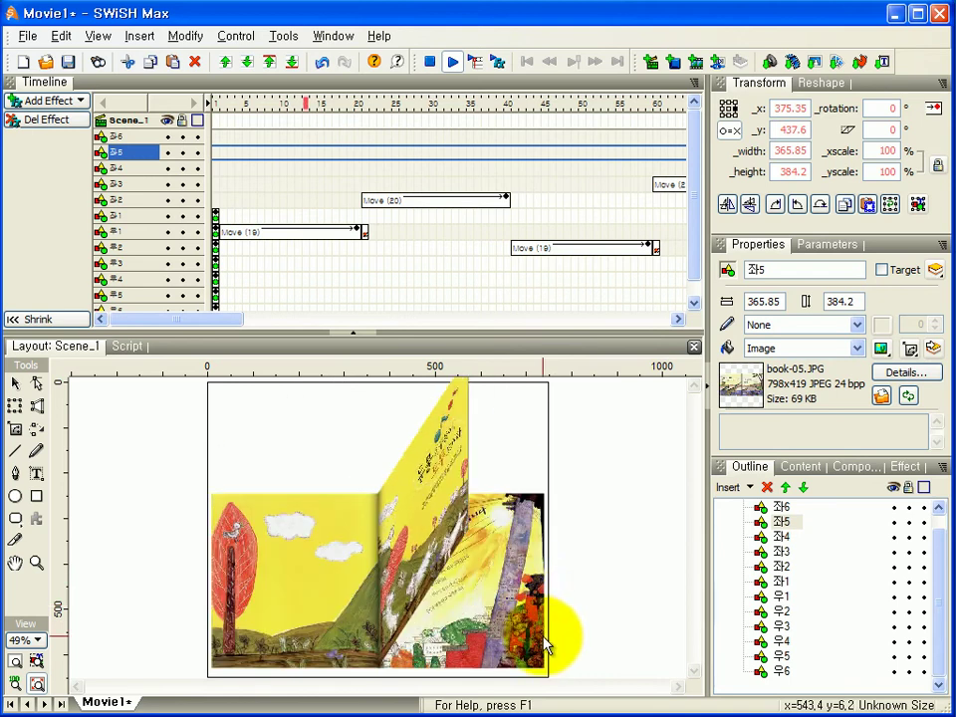
pyautogui.click(432, 62)
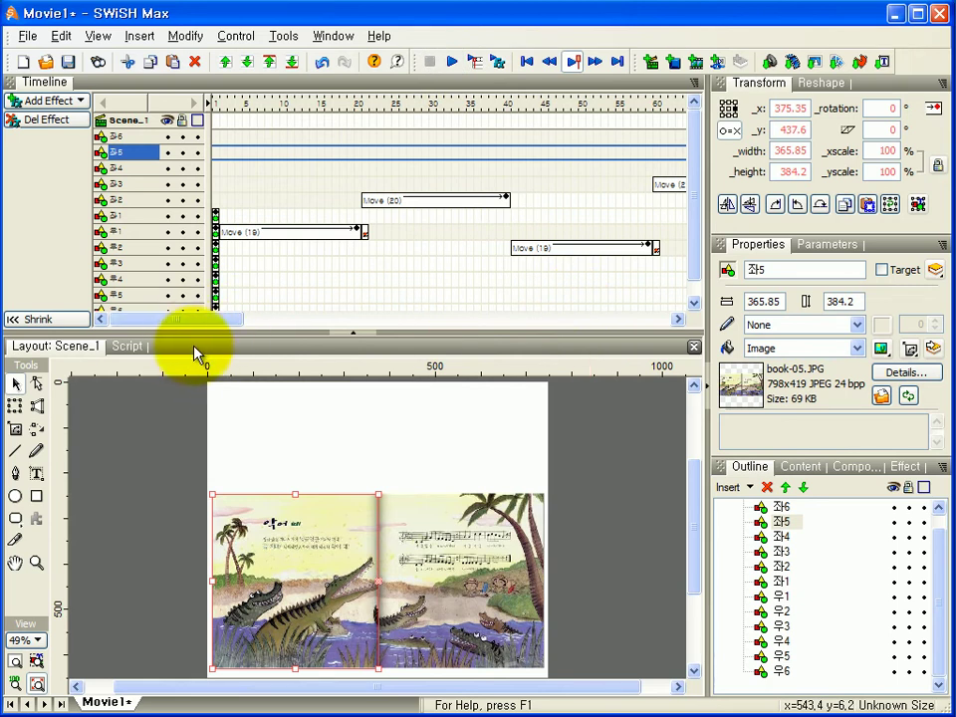
# Add a stop() action at frame 1 of the Scene_1 row.
pyautogui.click(217, 121)
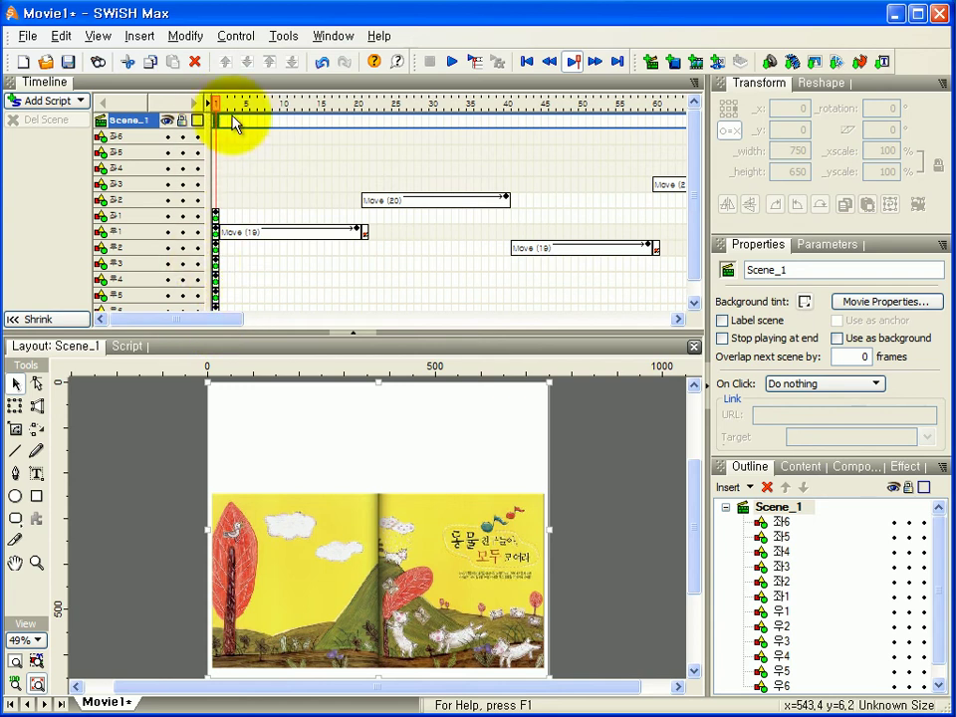
pyautogui.click(53, 105)
pyautogui.moveTo(55, 151)
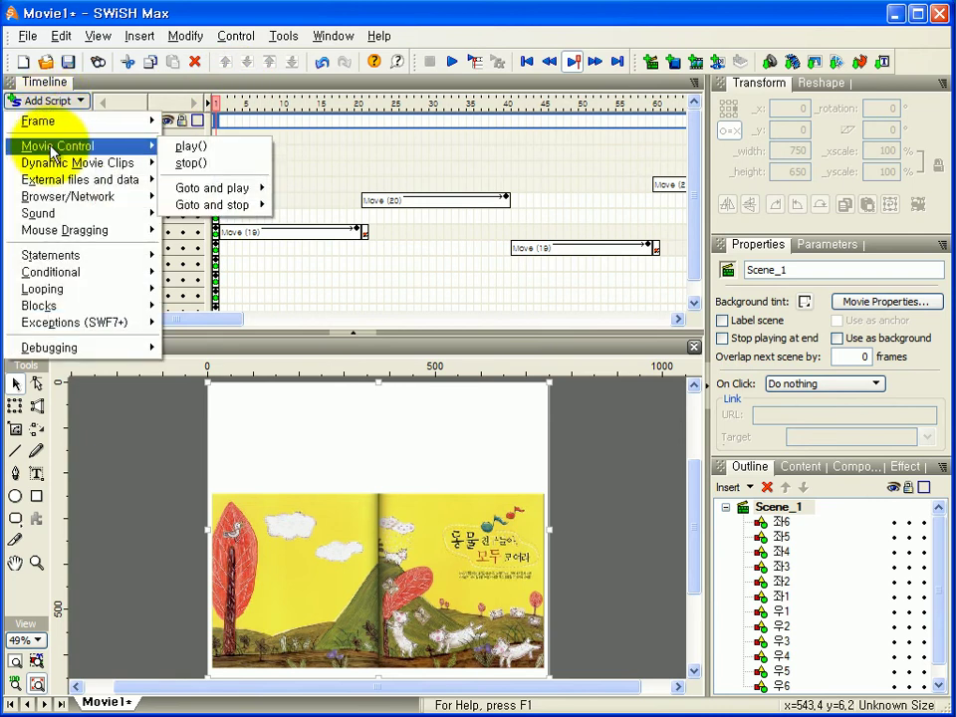
pyautogui.click(190, 162)
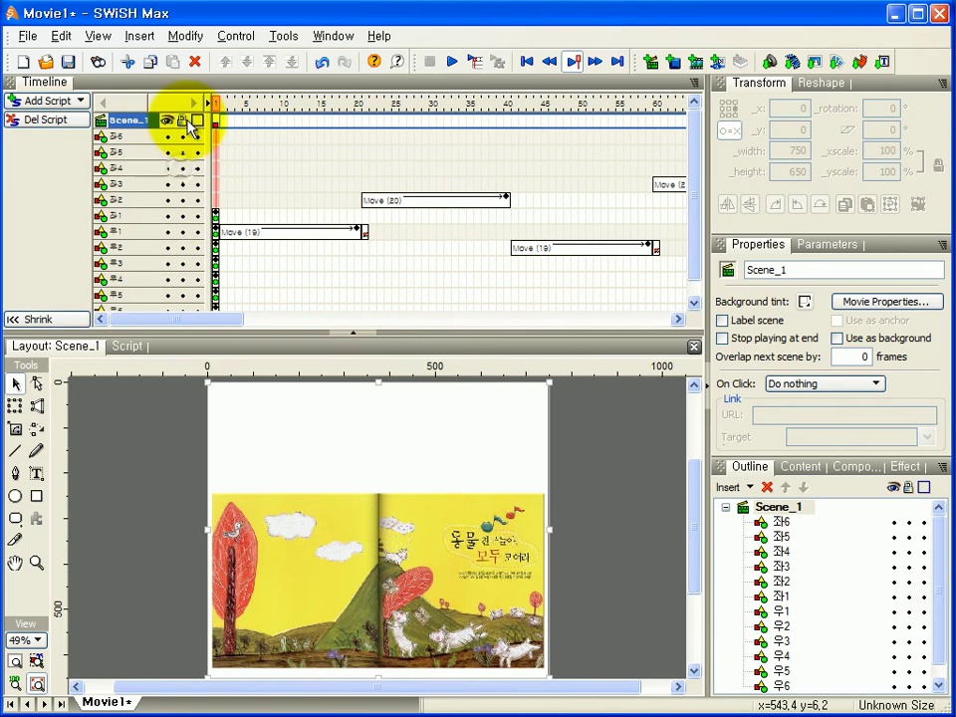
# Play the movie to test the stop() action at frame 1.
pyautogui.click(452, 63)
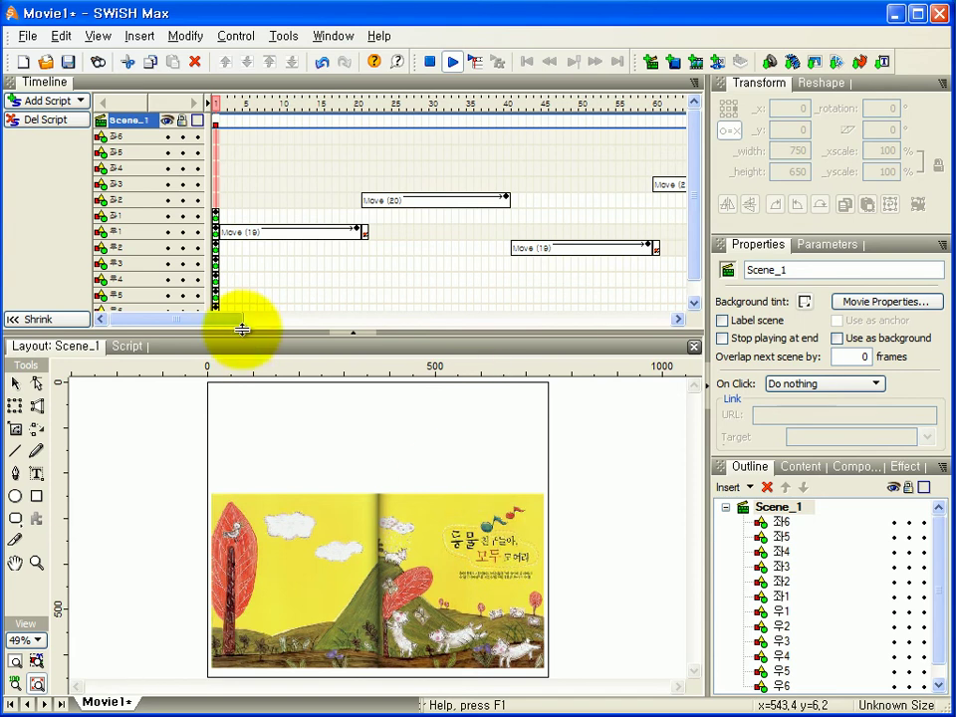
pyautogui.moveTo(197, 322); pyautogui.dragTo(219, 327)
pyautogui.moveTo(219, 327); pyautogui.dragTo(175, 327)
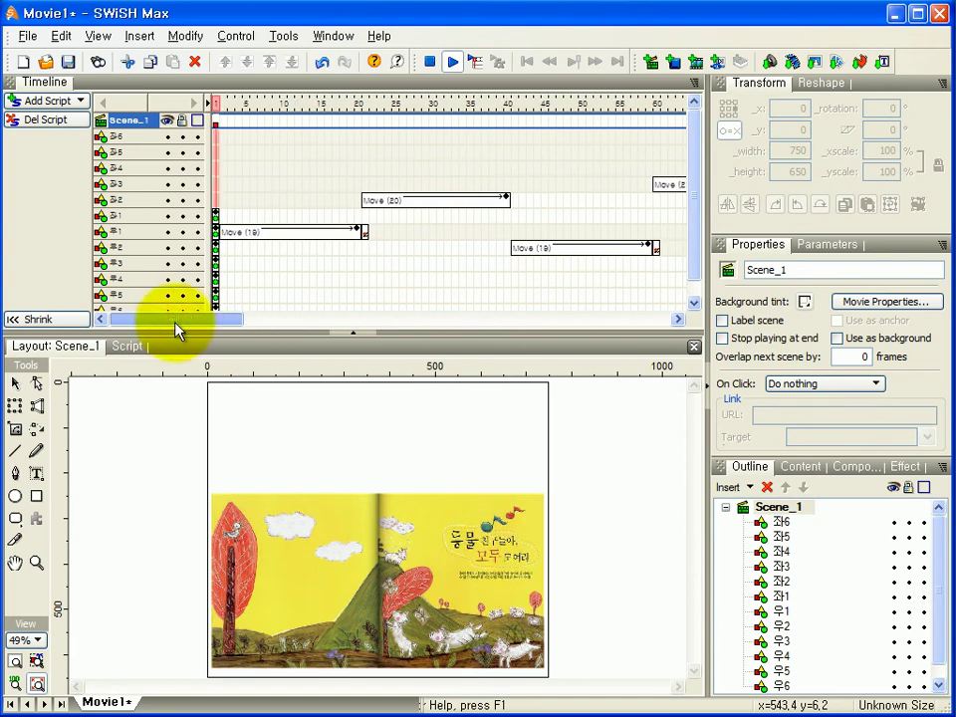
# Add a stop() action to Scene_1 at frame 40, where the 좌2 page's Move effect ends.
pyautogui.click(509, 124)
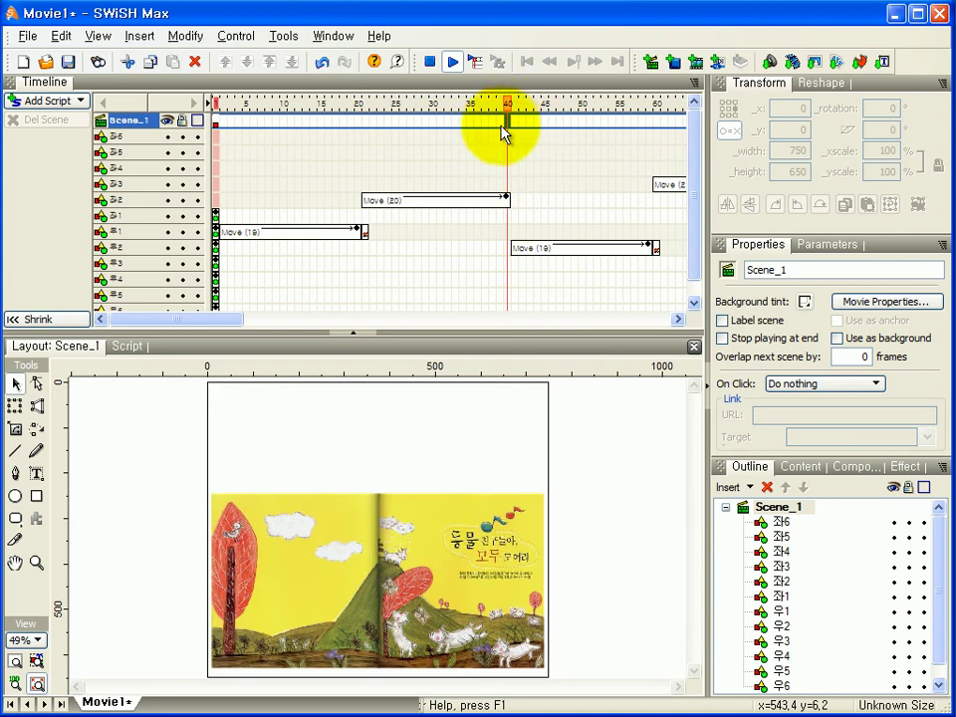
pyautogui.click(72, 102)
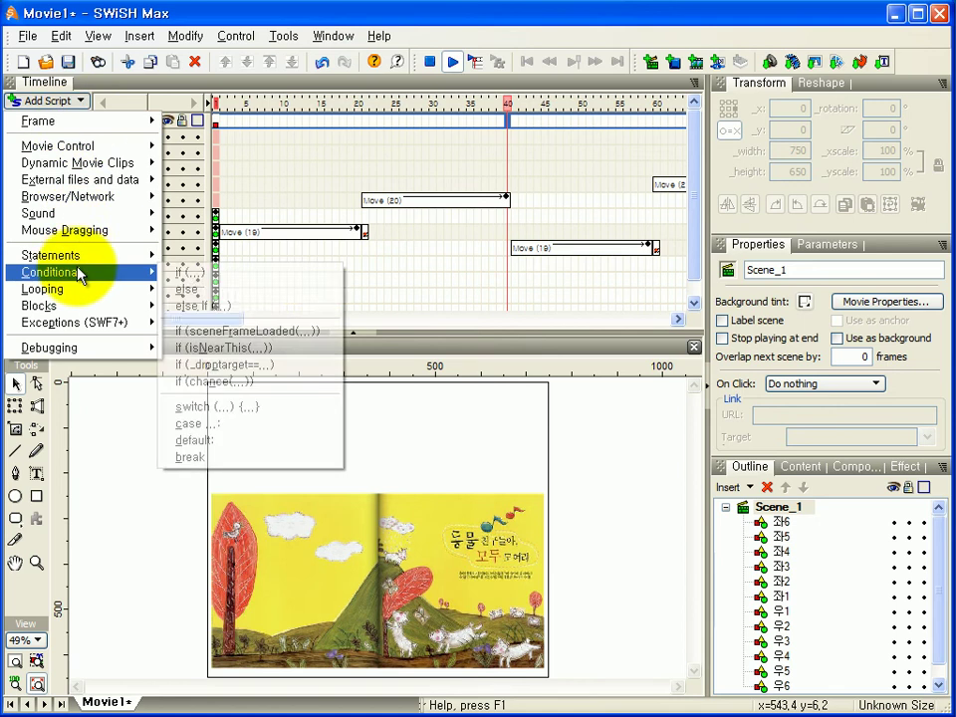
pyautogui.moveTo(70, 148)
pyautogui.click(192, 161)
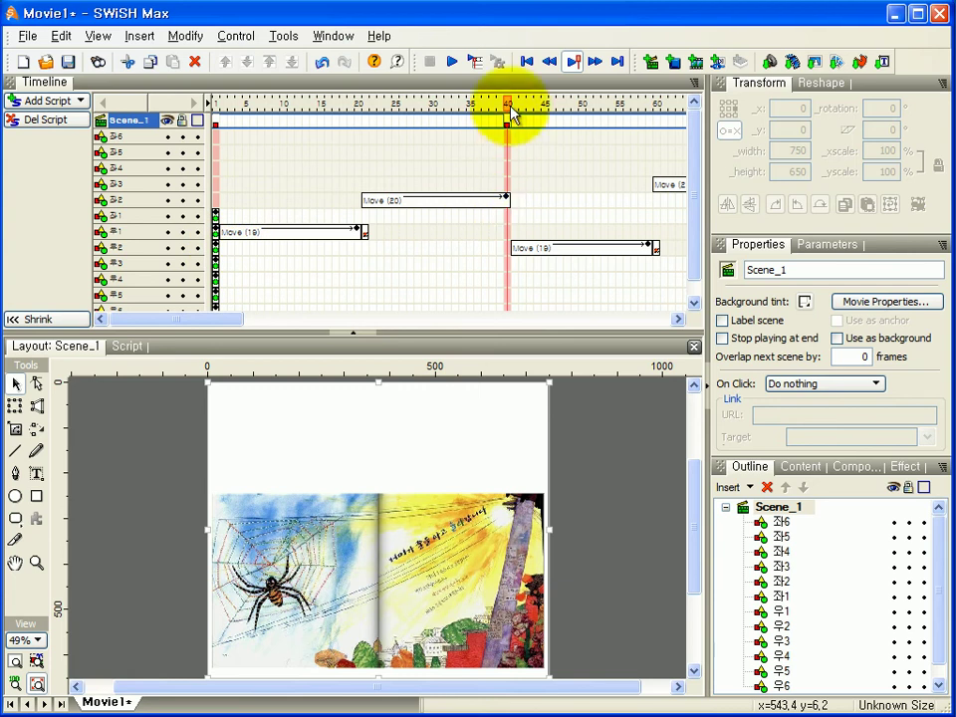
# Add a stop() action to Scene_1 at frame 80, where the 좌3 page's Move effect ends.
pyautogui.moveTo(213, 316); pyautogui.dragTo(280, 334)
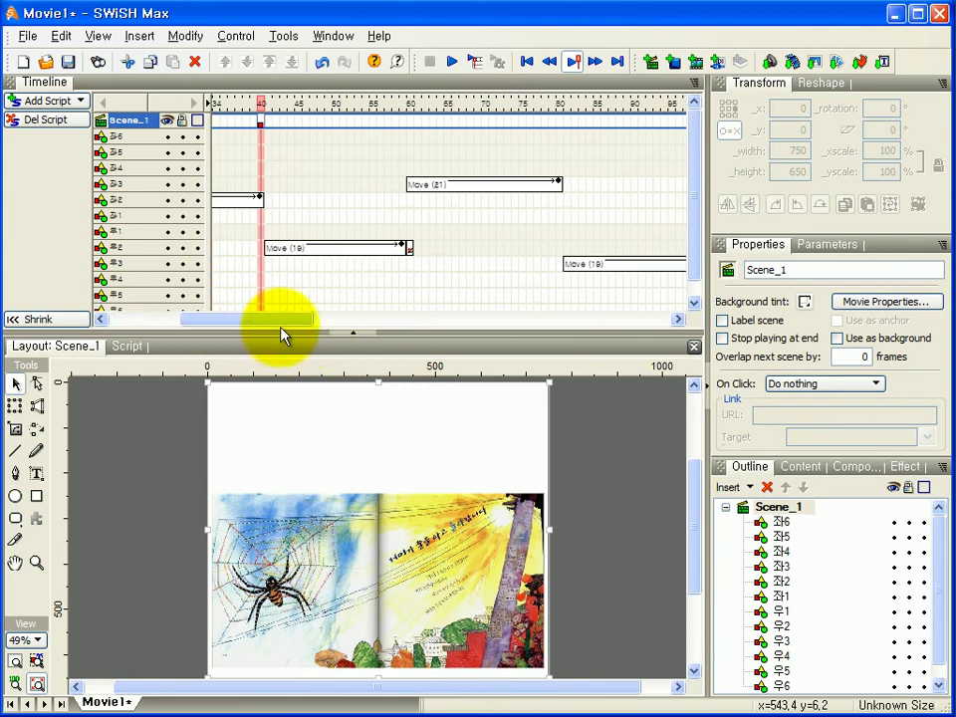
pyautogui.click(560, 121)
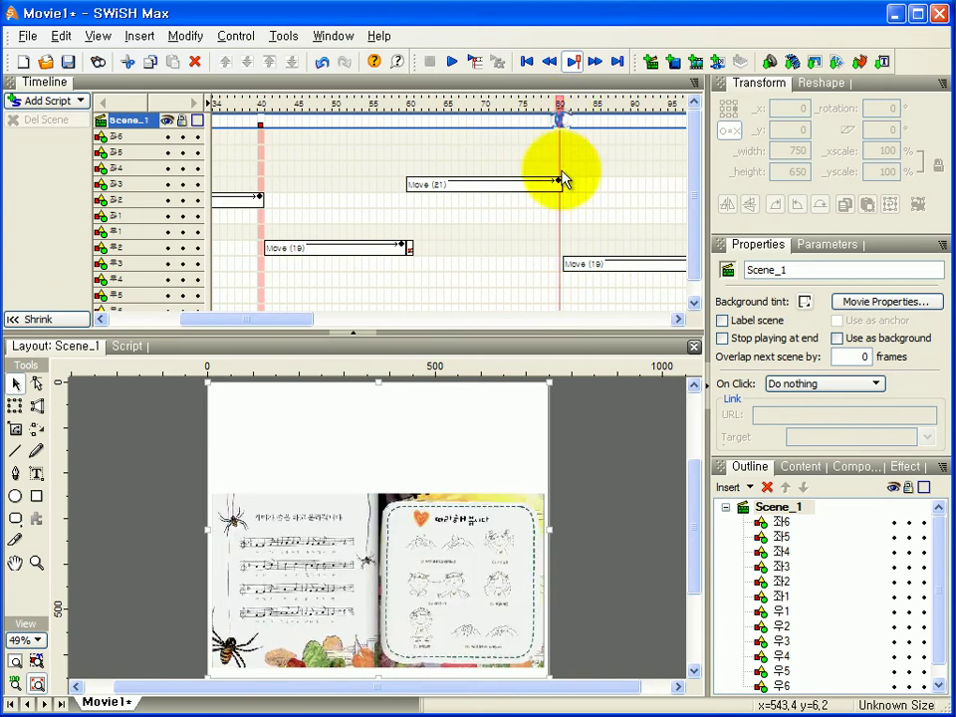
pyautogui.click(47, 103)
pyautogui.moveTo(64, 145)
pyautogui.click(185, 163)
# Add a stop() action to Scene_1 at frame 120, where the 좌4 page's Move effect ends.
pyautogui.moveTo(225, 320); pyautogui.dragTo(341, 319)
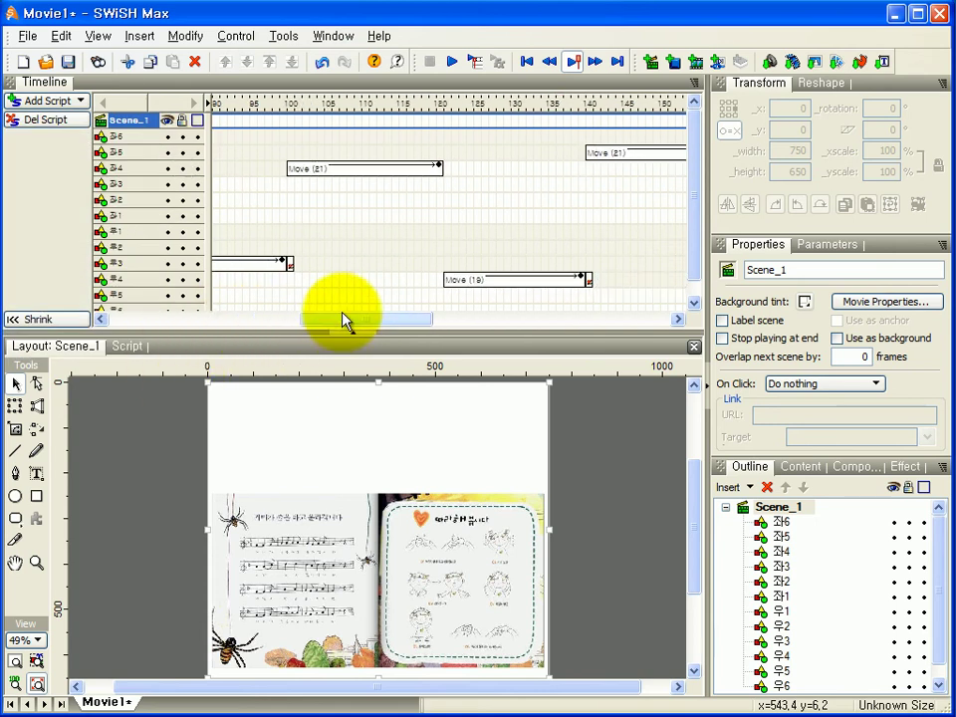
pyautogui.click(441, 127)
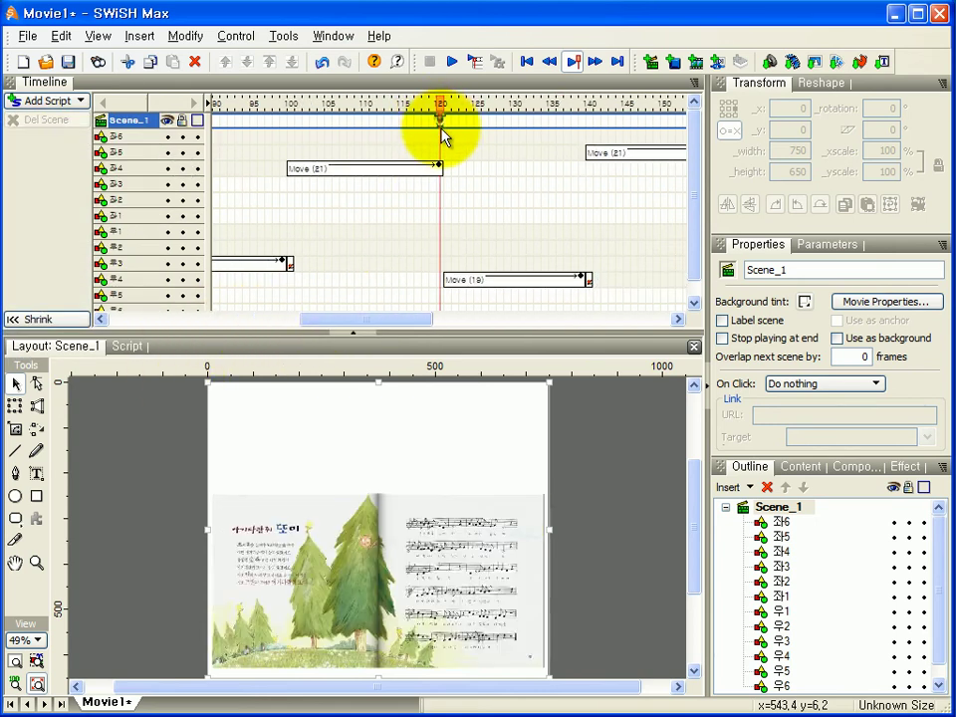
pyautogui.click(47, 103)
pyautogui.moveTo(60, 146)
pyautogui.click(187, 163)
# Add a stop() action to Scene_1 at frame 160, where the 좌5 page's Move effect ends.
pyautogui.moveTo(358, 325); pyautogui.dragTo(446, 320)
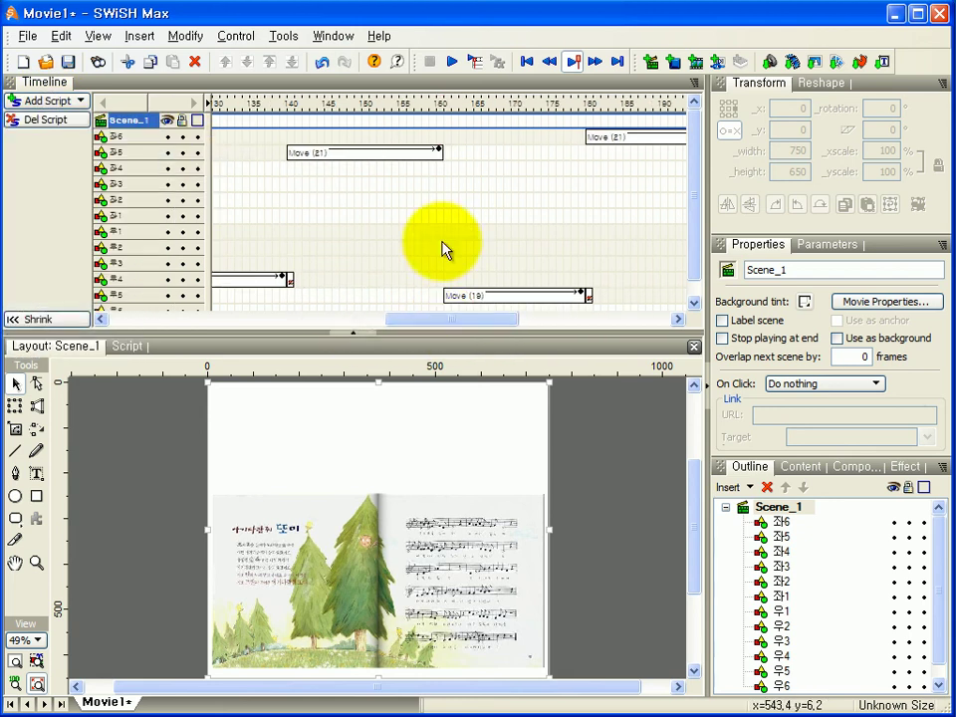
pyautogui.click(444, 132)
pyautogui.click(64, 102)
pyautogui.moveTo(66, 151)
pyautogui.click(229, 163)
# Add a stop() action to Scene_1 at frame 200, where the 좌6 page's Move effect ends.
pyautogui.moveTo(405, 325); pyautogui.dragTo(532, 170)
pyautogui.click(544, 126)
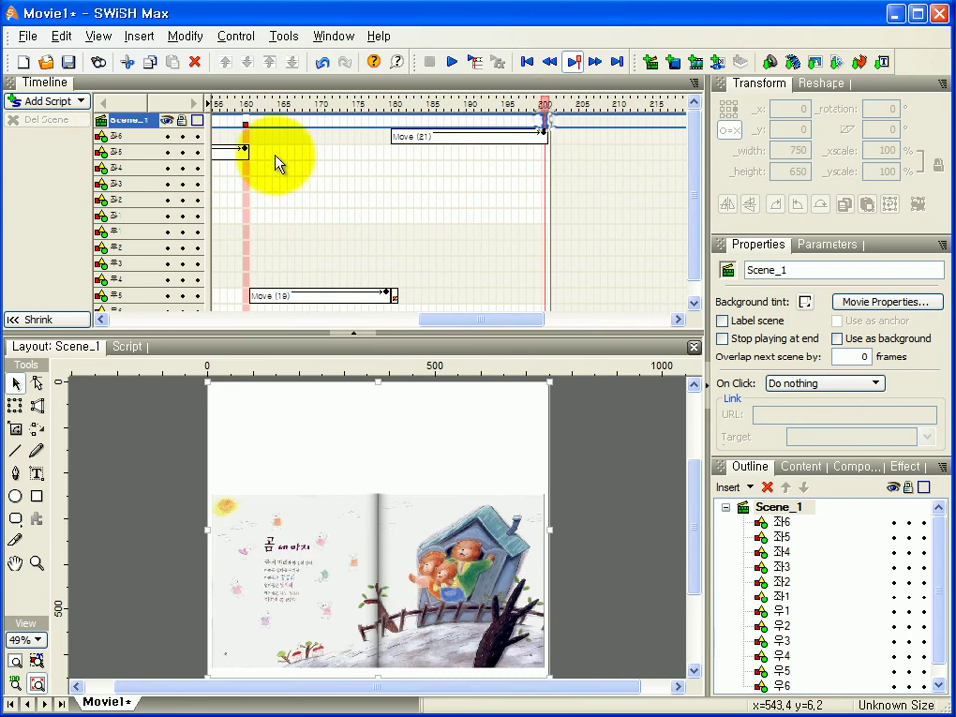
pyautogui.click(63, 101)
pyautogui.moveTo(66, 152)
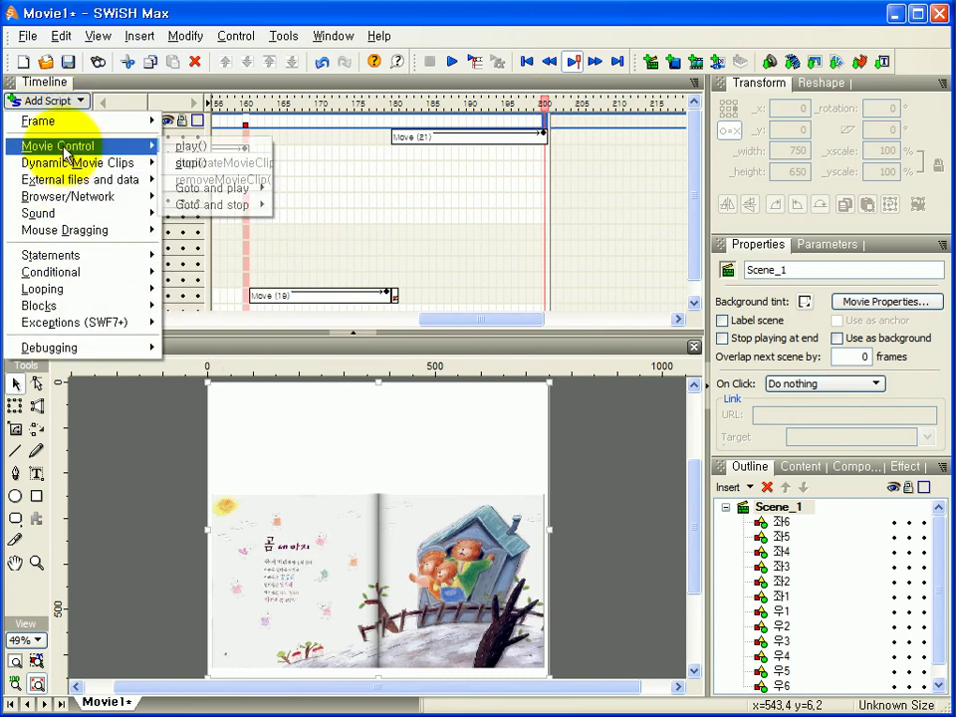
pyautogui.click(193, 164)
# Play the movie with all stop() actions in place, return to the beginning of the timeline and stop playback.
pyautogui.moveTo(501, 324); pyautogui.dragTo(425, 328)
pyautogui.click(453, 62)
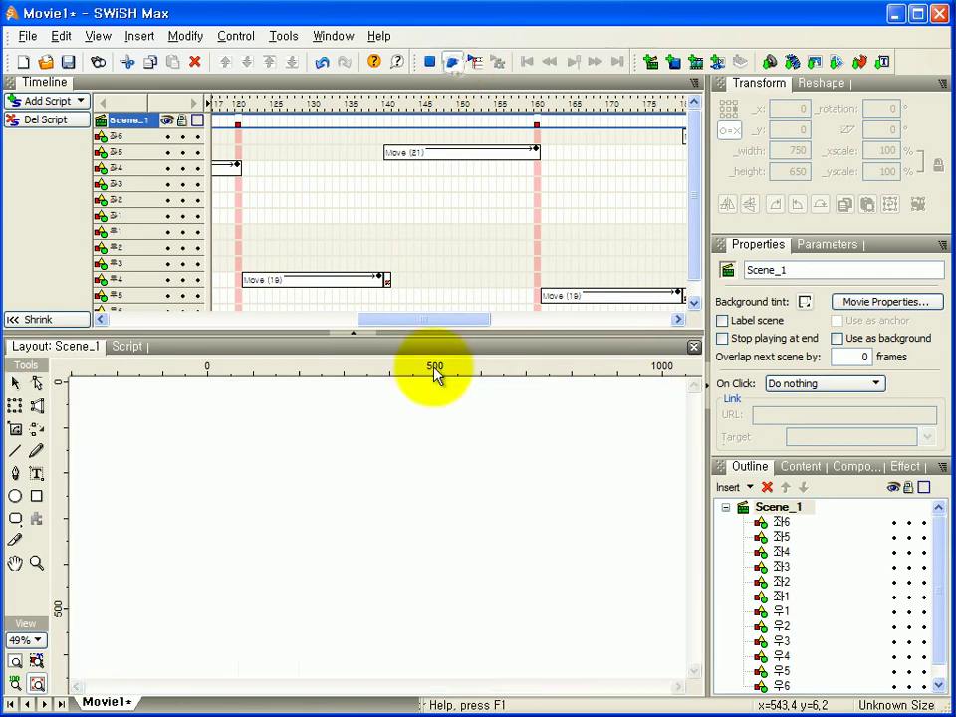
pyautogui.moveTo(427, 320); pyautogui.dragTo(160, 320)
pyautogui.click(429, 62)
# Draw a rectangle about 374 by 380 covering the right-hand page of the book.
pyautogui.moveTo(692, 525); pyautogui.dragTo(692, 538)
pyautogui.moveTo(424, 526); pyautogui.dragTo(538, 498)
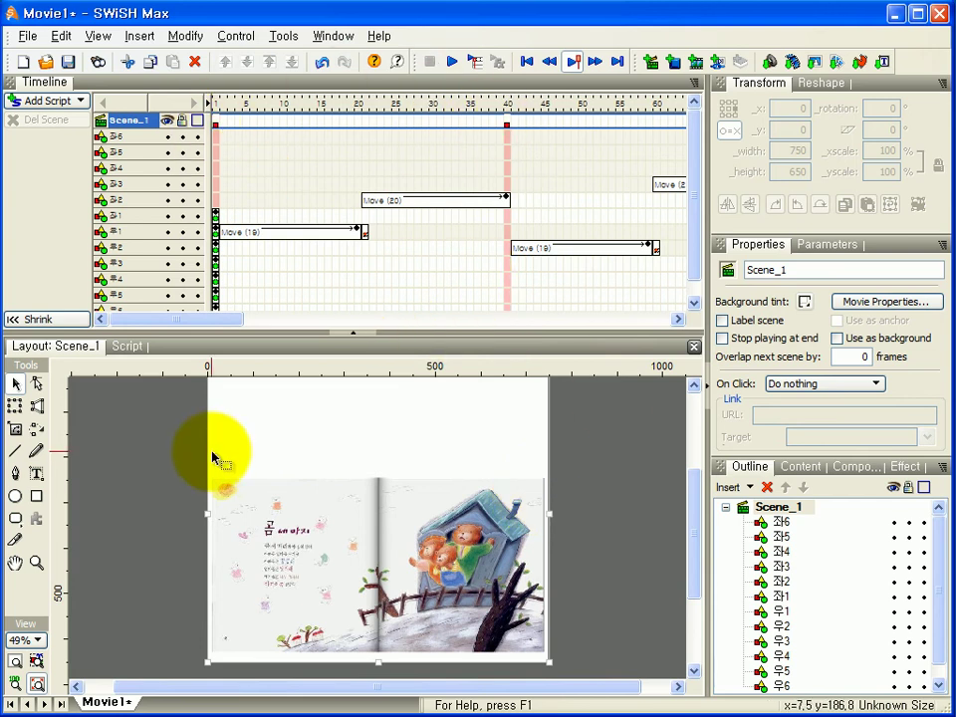
pyautogui.click(37, 496)
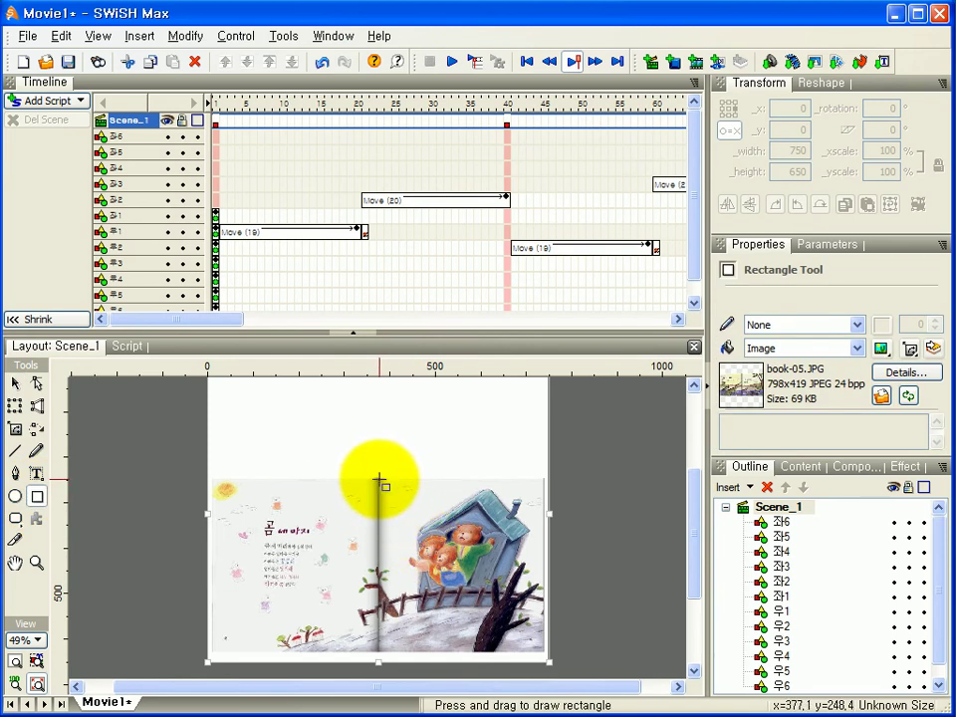
pyautogui.moveTo(378, 482); pyautogui.dragTo(553, 659)
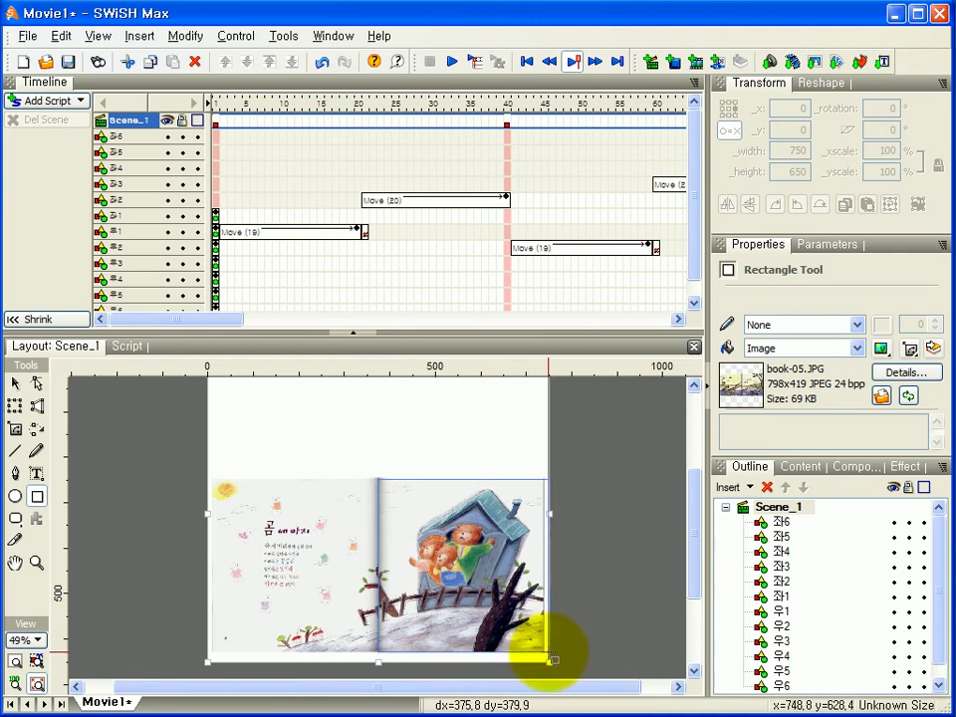
pyautogui.moveTo(553, 659); pyautogui.dragTo(554, 659)
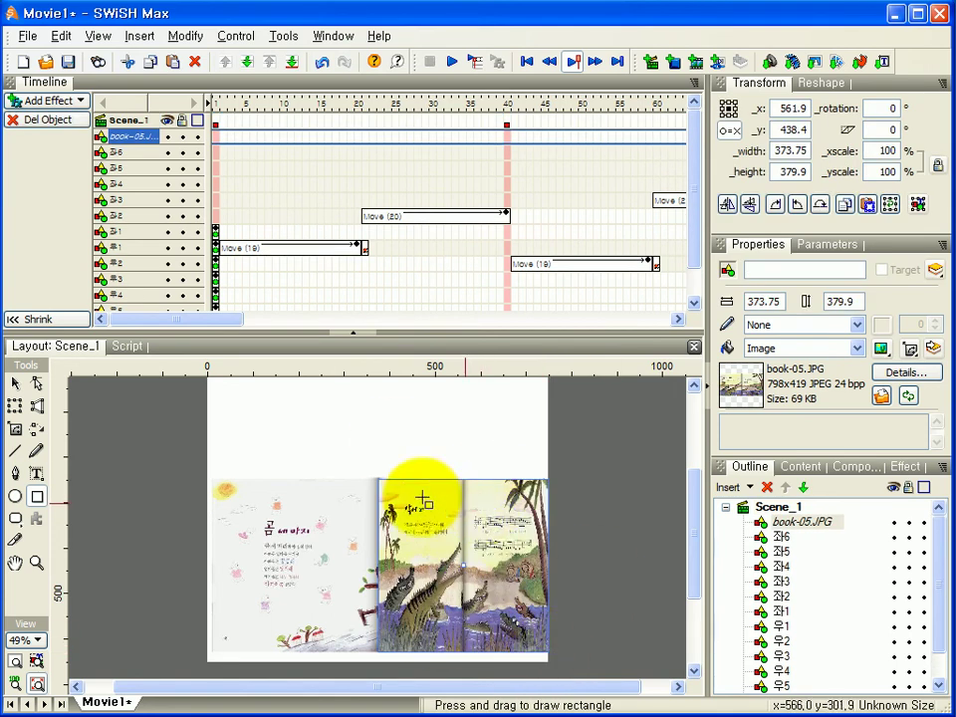
# Change the rectangle's fill from image to solid and set its colour to white, FFFFFF.
pyautogui.click(15, 384)
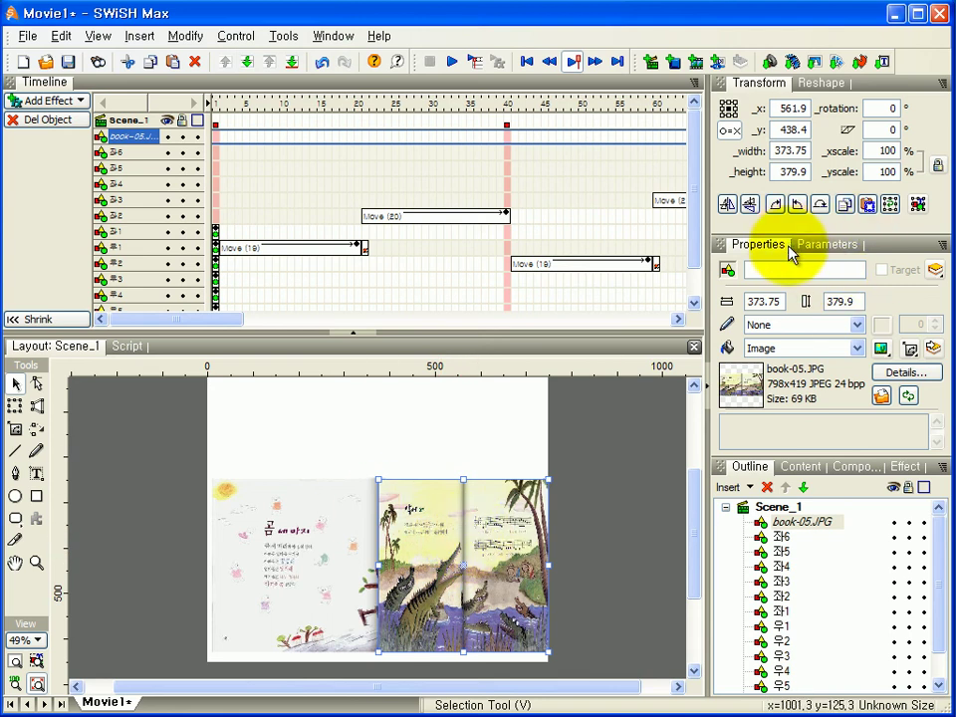
pyautogui.click(857, 348)
pyautogui.click(789, 381)
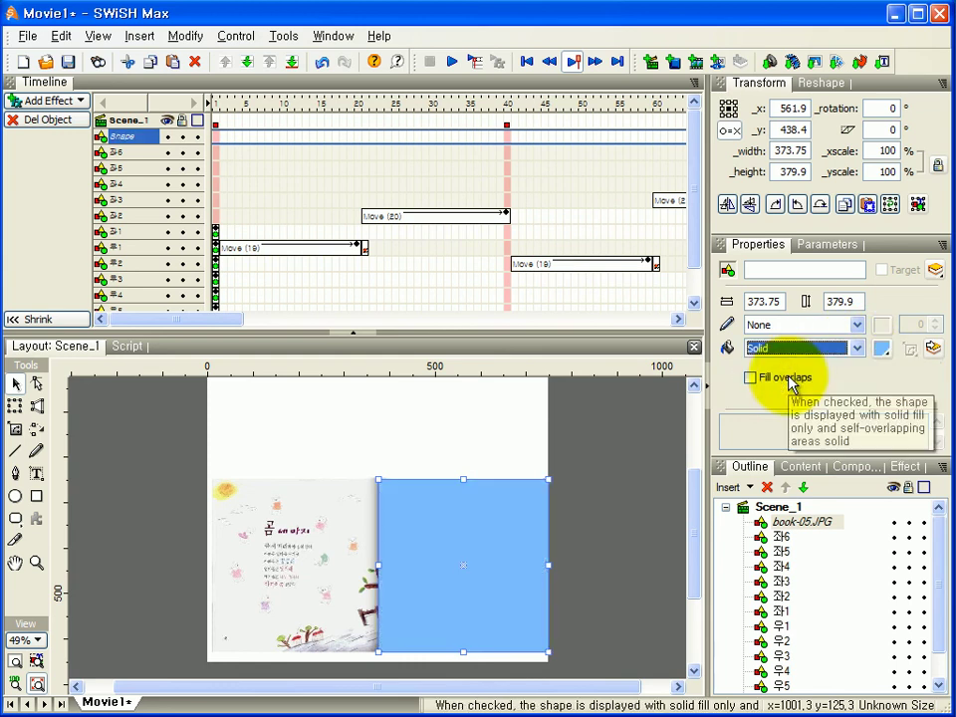
pyautogui.click(882, 357)
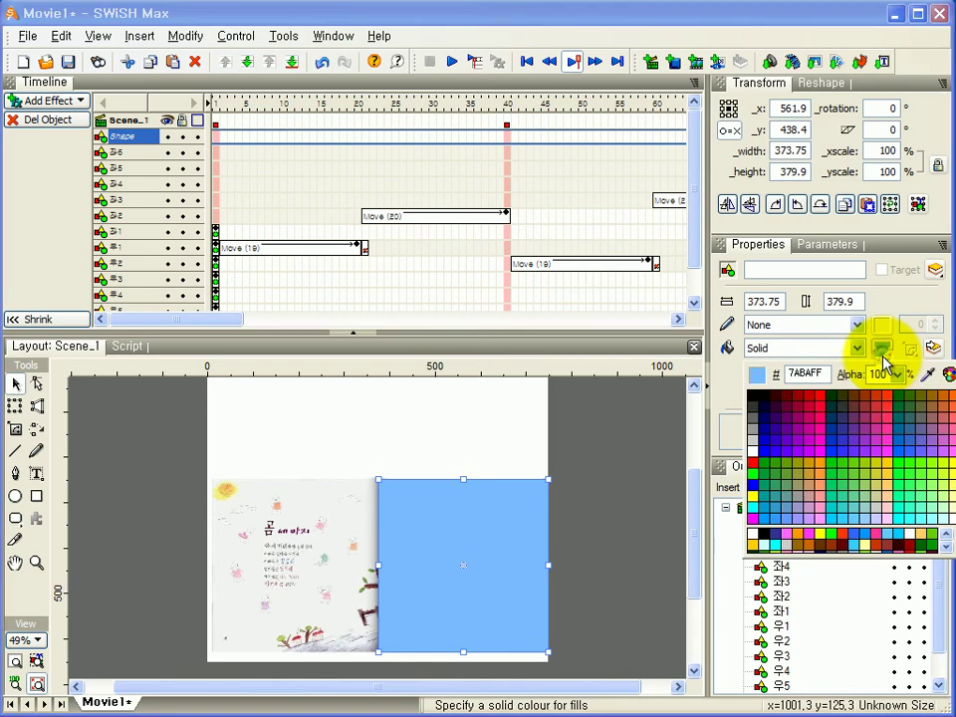
pyautogui.click(752, 455)
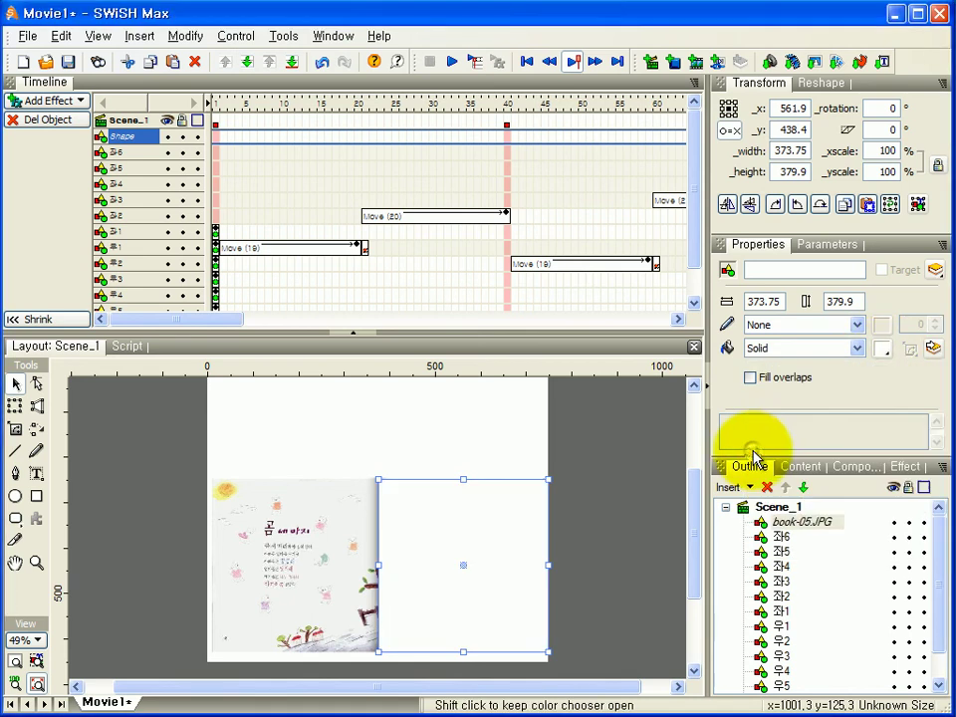
# Lower the alpha of the rectangle's white fill to make it fully transparent.
pyautogui.click(882, 356)
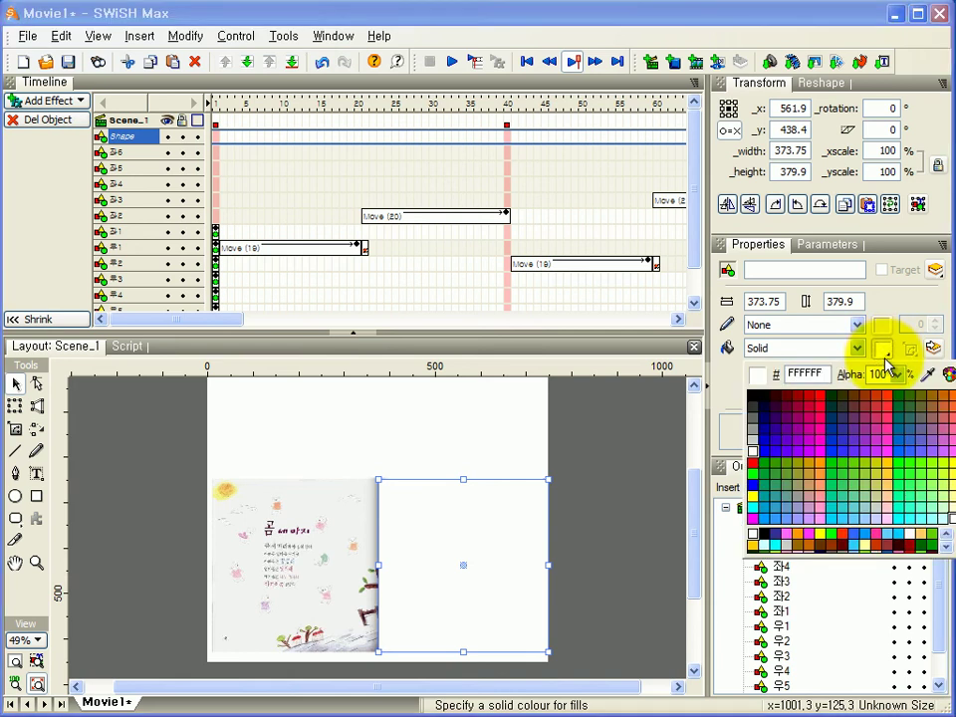
pyautogui.click(884, 353)
pyautogui.click(885, 355)
pyautogui.click(883, 373)
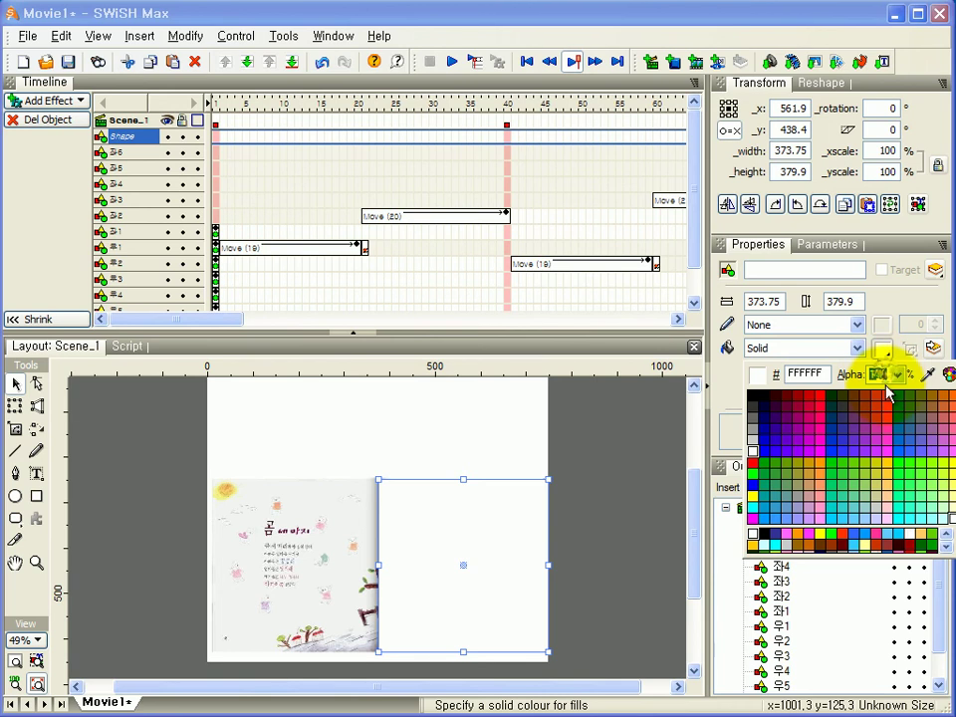
pyautogui.click(889, 393)
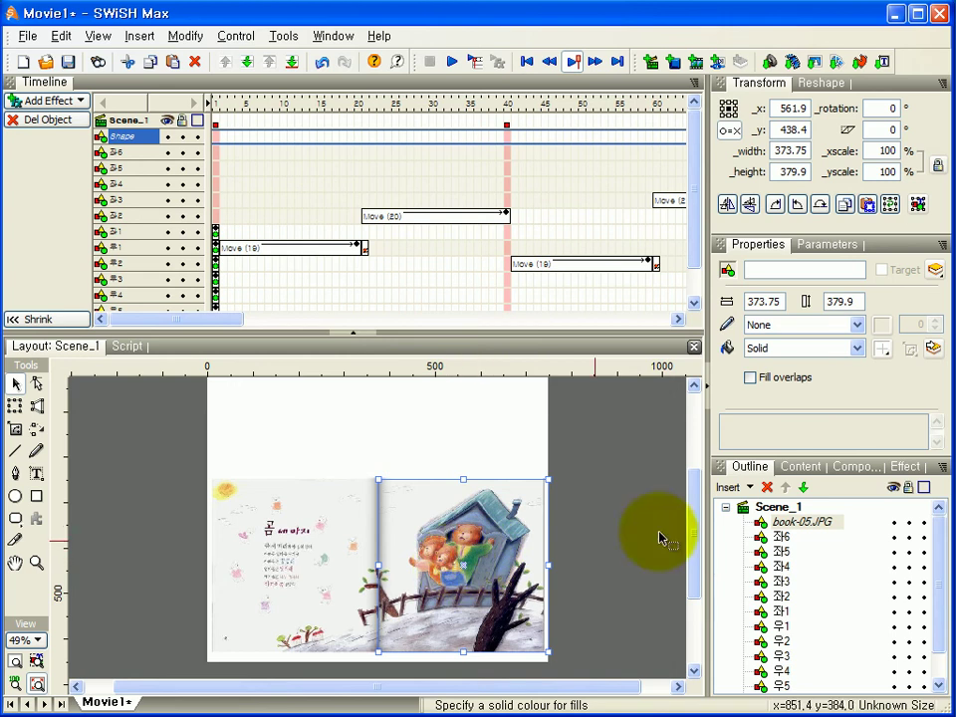
# Name the transparent rectangle 버튼, convert it to a button and select it in the scene.
pyautogui.click(795, 525)
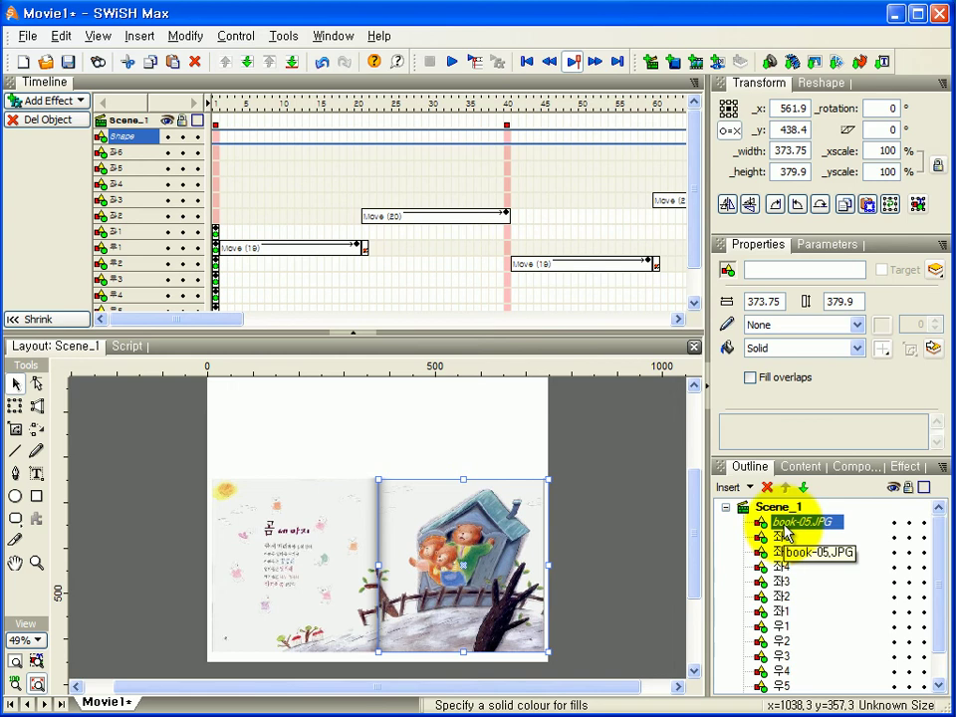
pyautogui.click(789, 272)
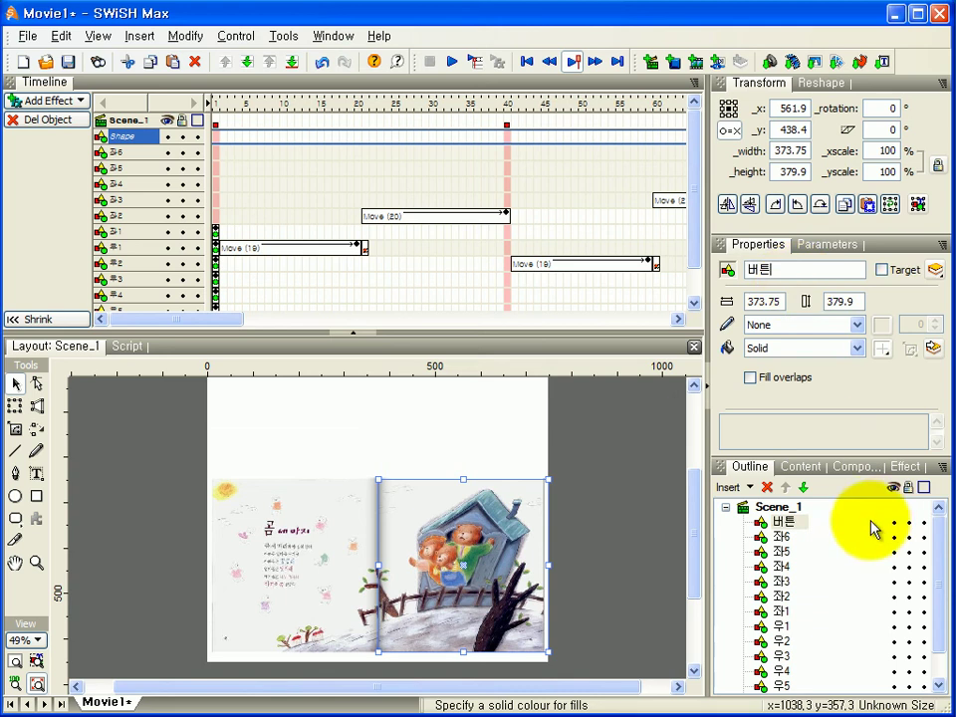
pyautogui.rightClick(787, 524)
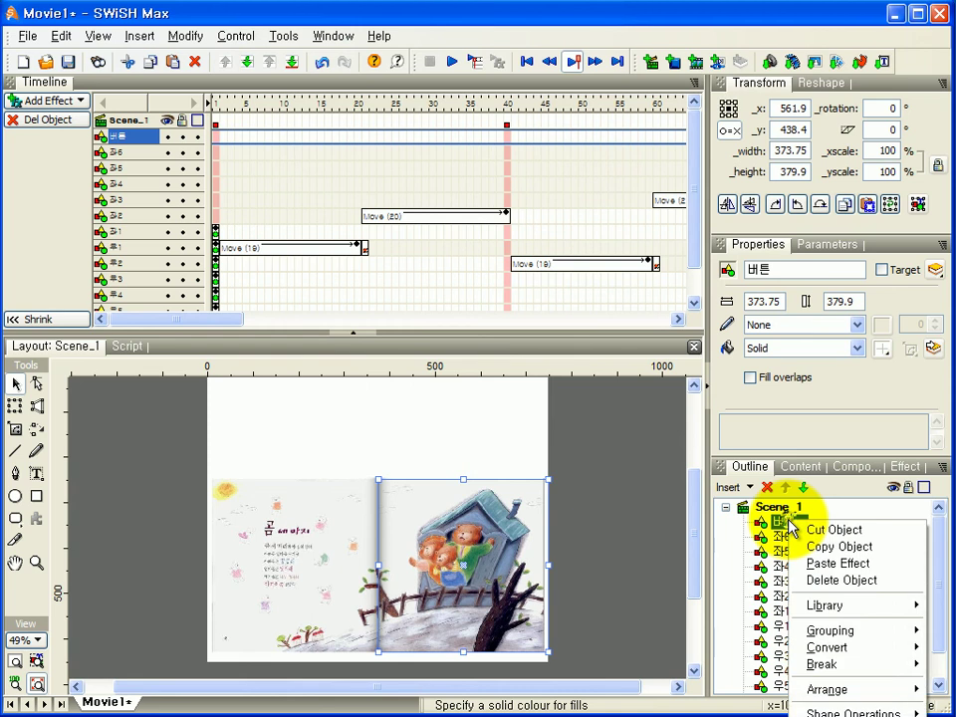
pyautogui.moveTo(831, 632)
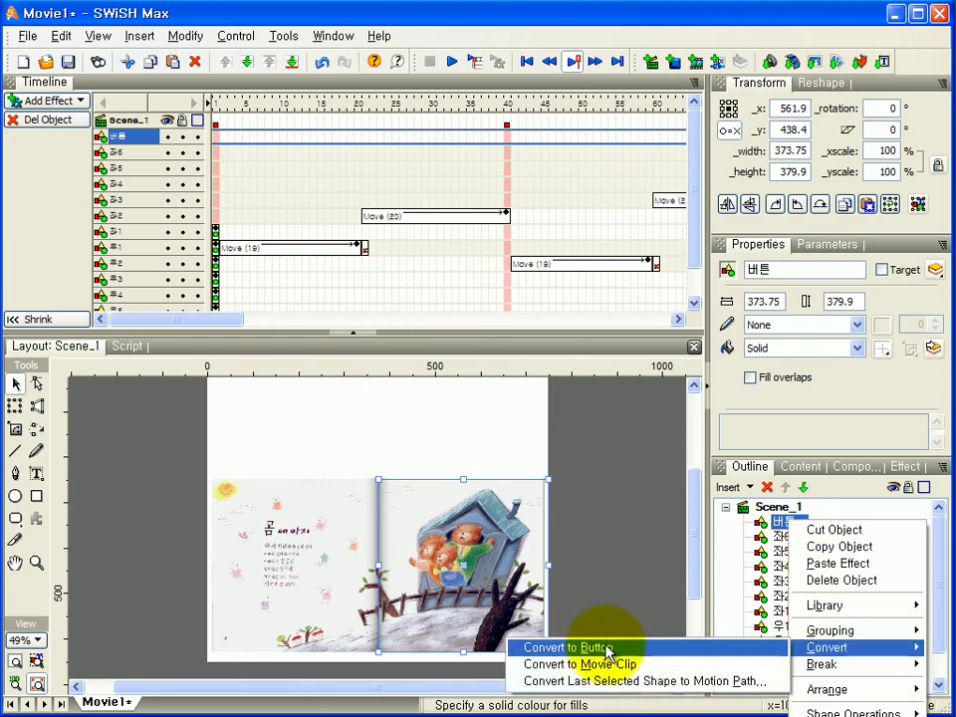
pyautogui.click(608, 649)
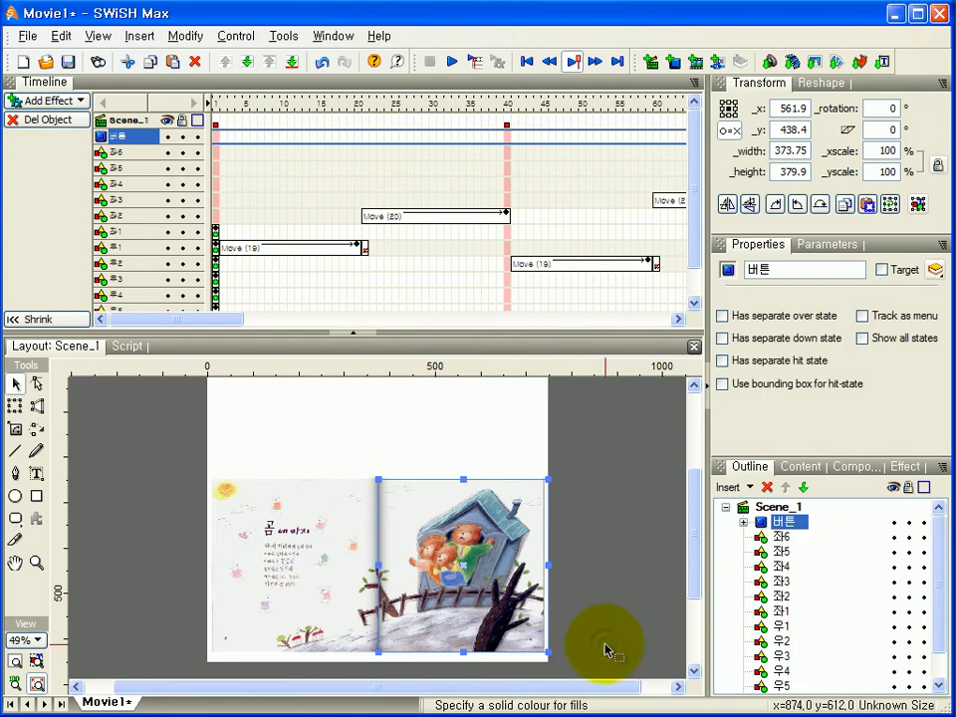
pyautogui.click(782, 525)
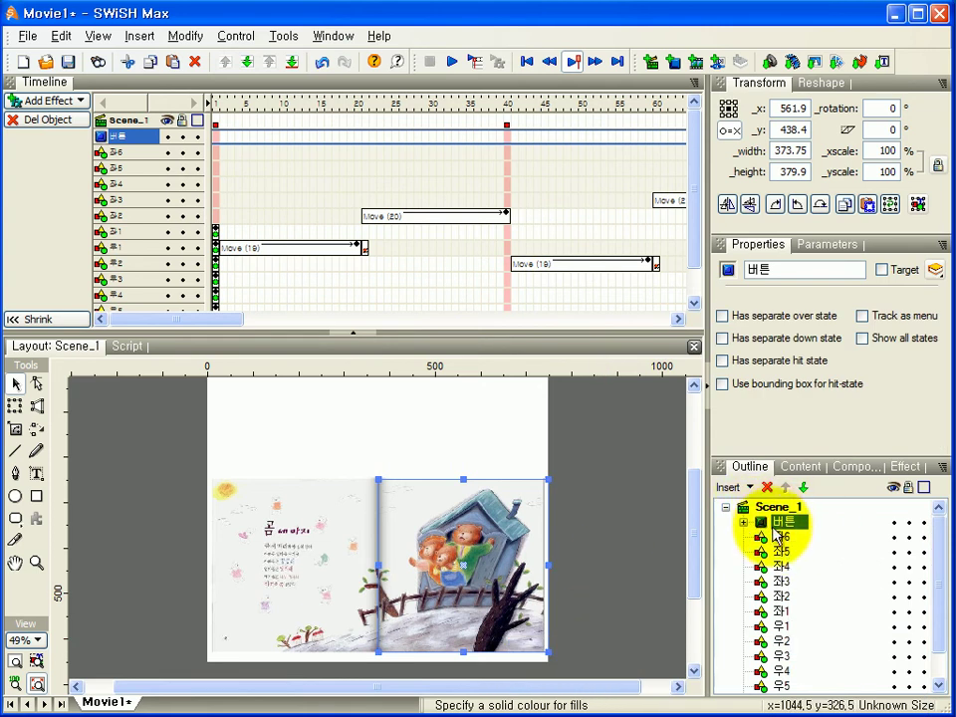
# Inspect the contents of the 버튼 button in the scene outline and add an on (press) event to its script.
pyautogui.click(789, 522)
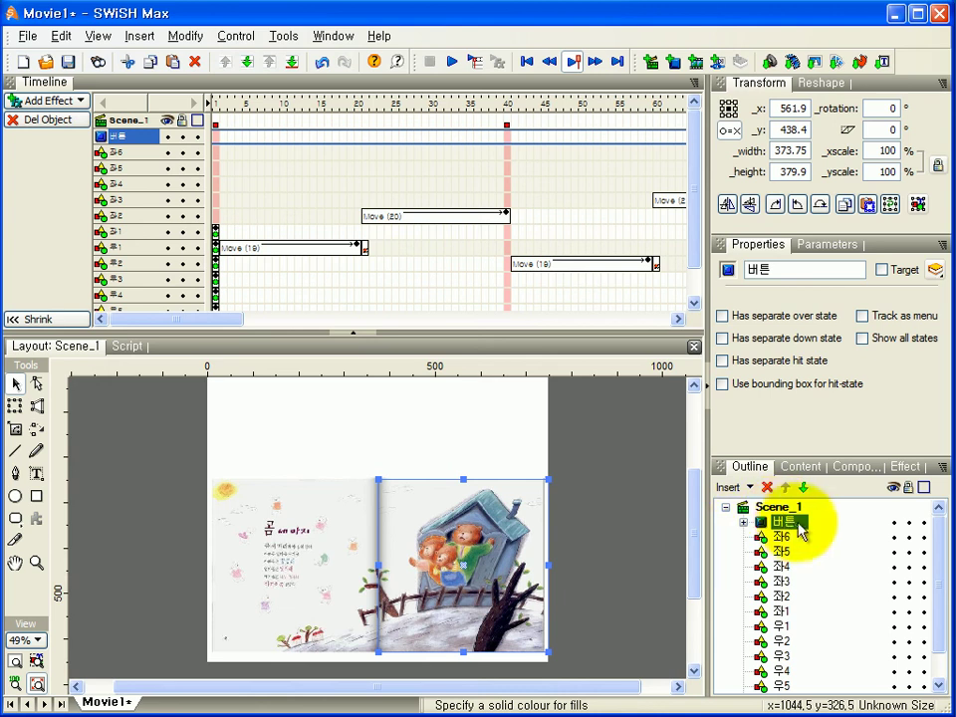
pyautogui.click(743, 522)
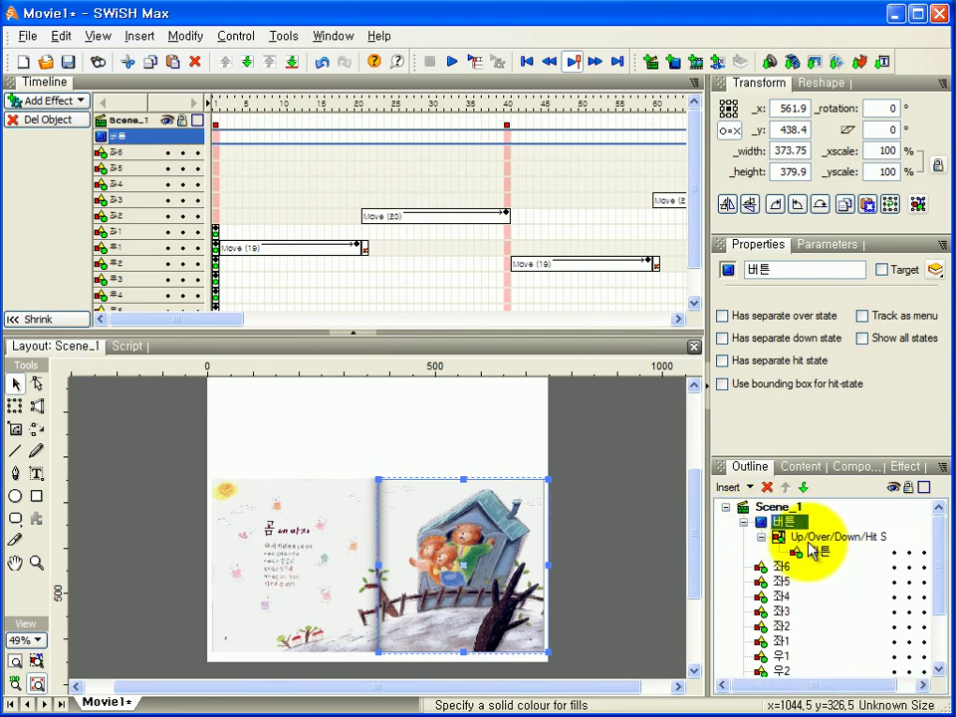
pyautogui.click(743, 523)
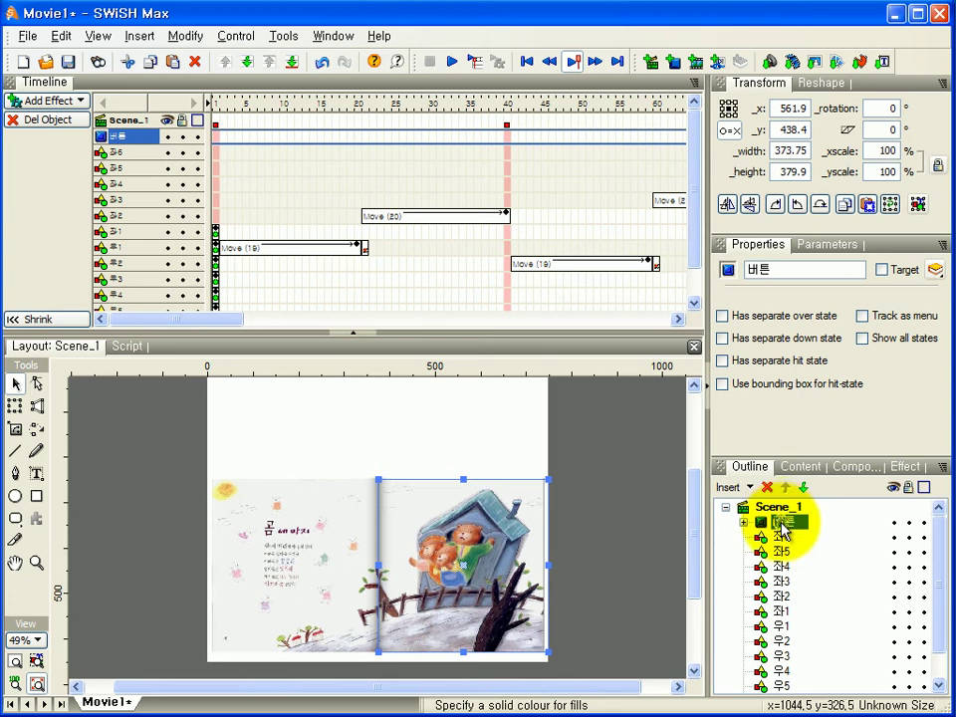
pyautogui.click(126, 349)
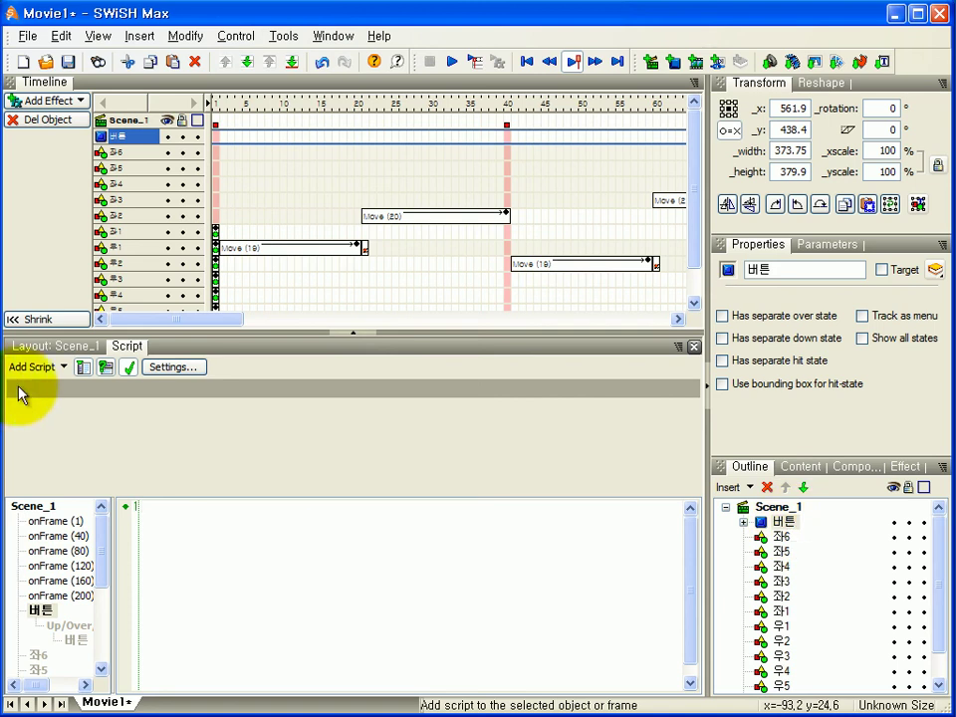
pyautogui.click(42, 367)
pyautogui.moveTo(47, 394)
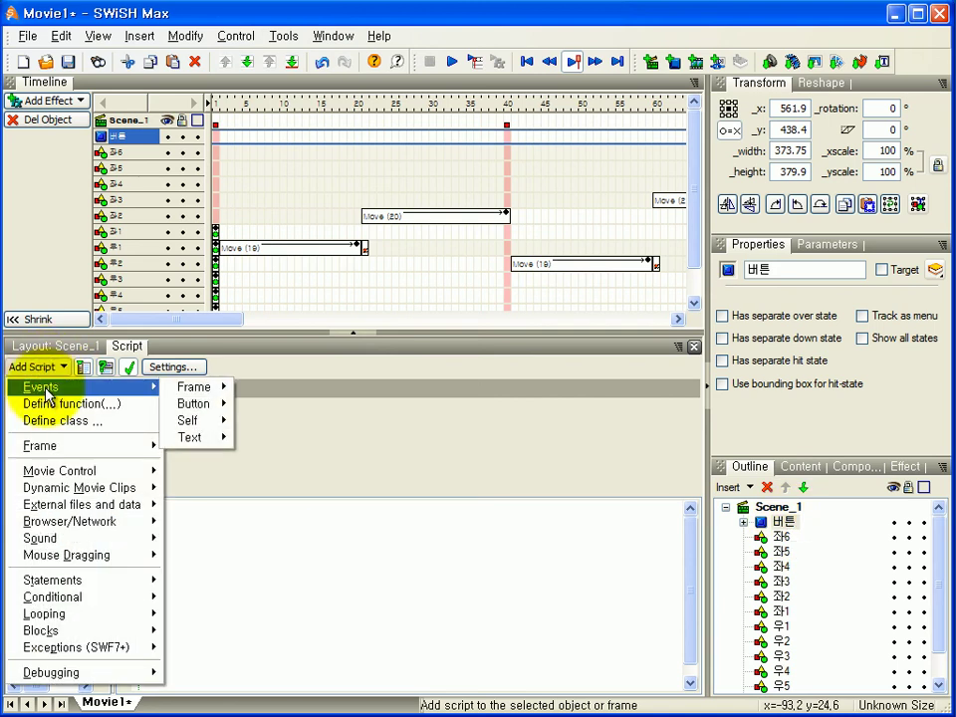
pyautogui.moveTo(191, 403)
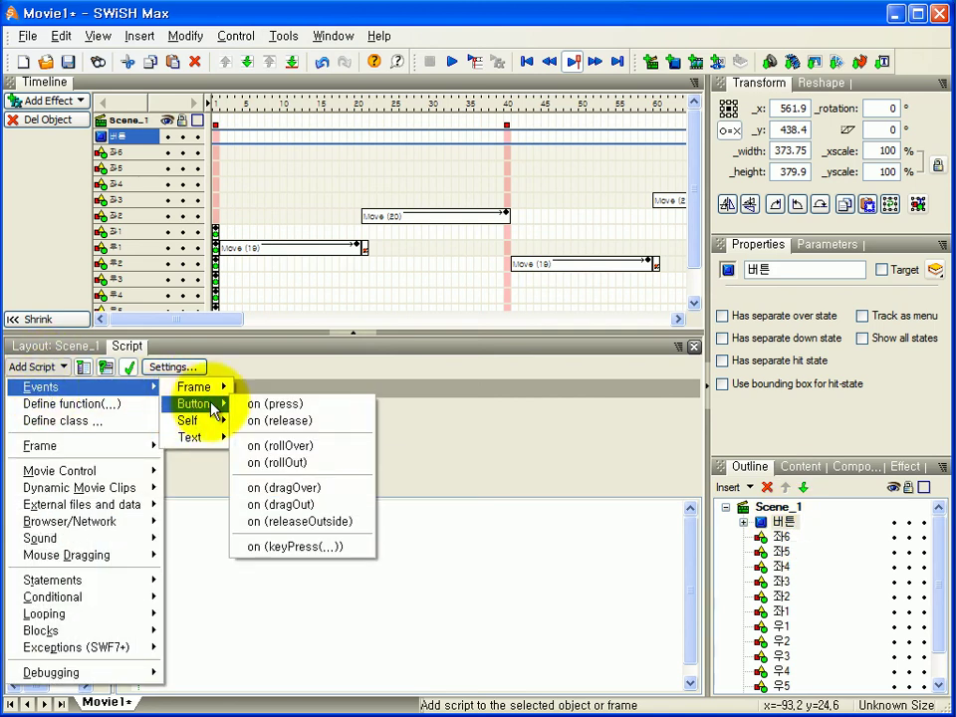
pyautogui.click(281, 406)
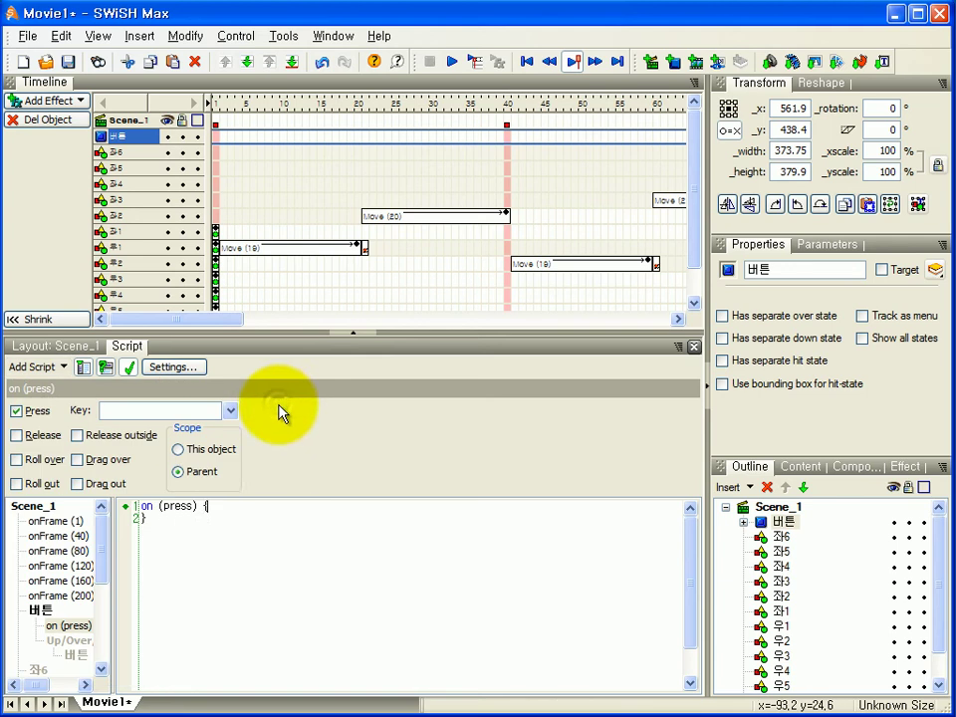
# Add a nextFrameAndPlay() action inside the button's press event and set its target to _root.
pyautogui.click(40, 369)
pyautogui.moveTo(54, 477)
pyautogui.moveTo(227, 518)
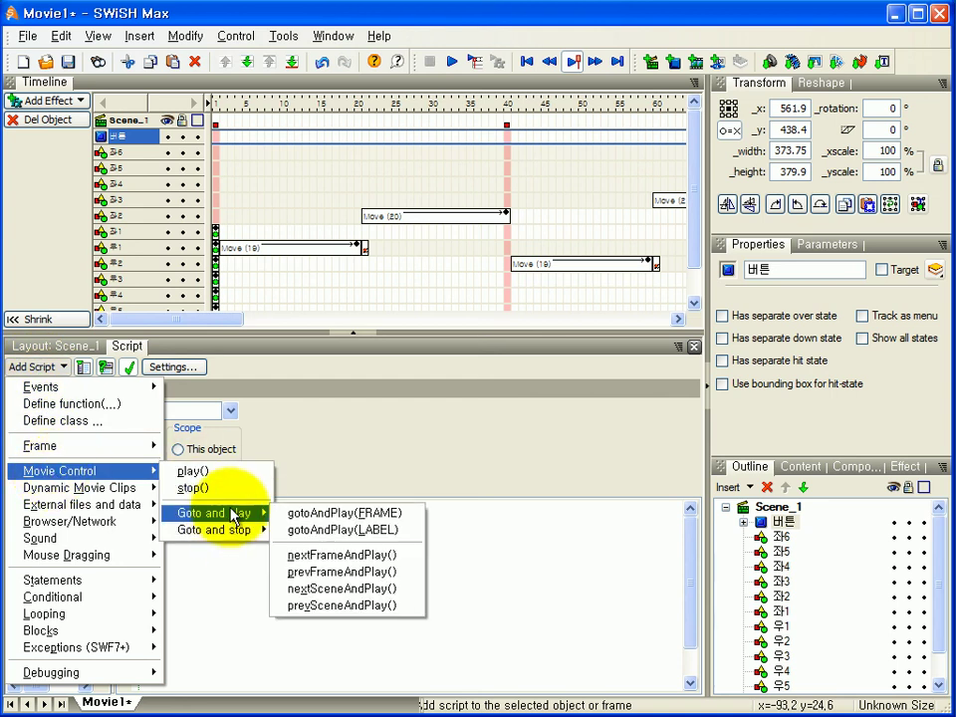
pyautogui.click(331, 560)
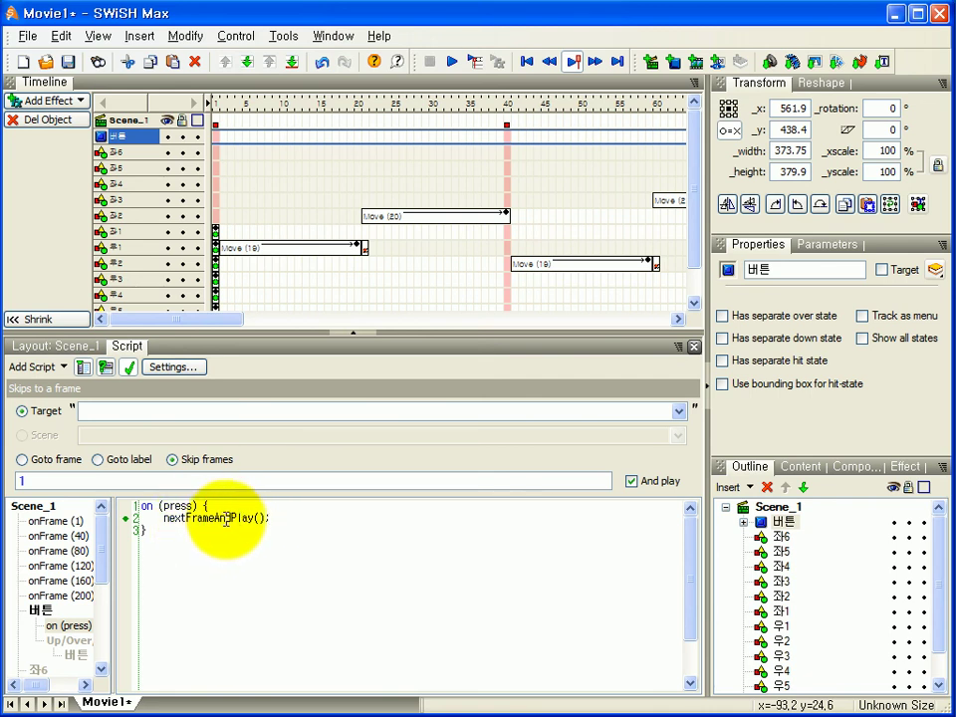
pyautogui.click(680, 411)
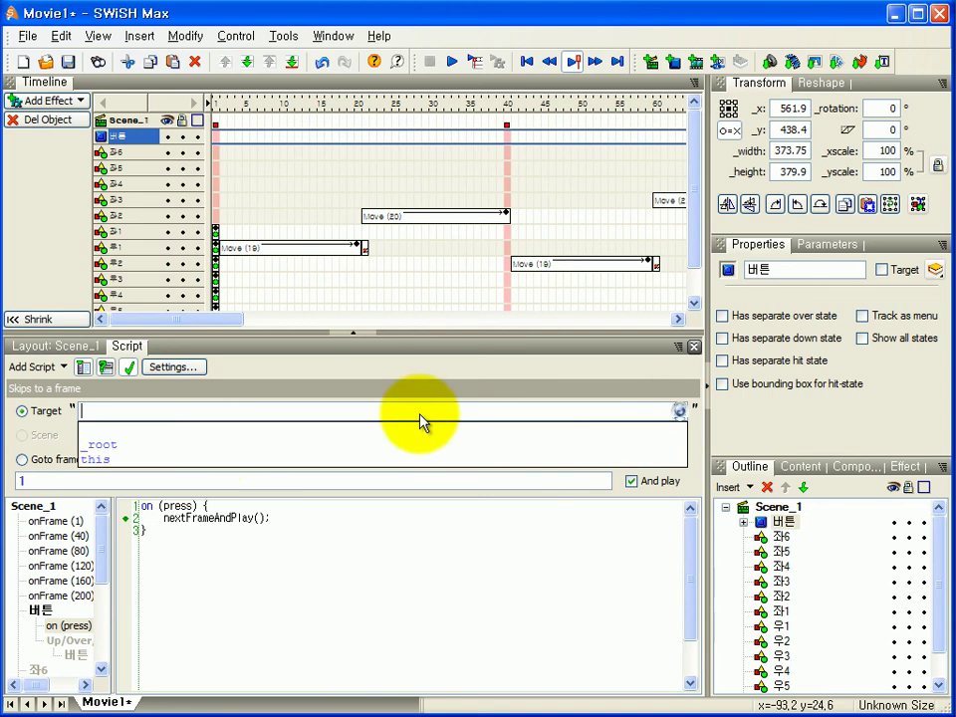
pyautogui.click(219, 445)
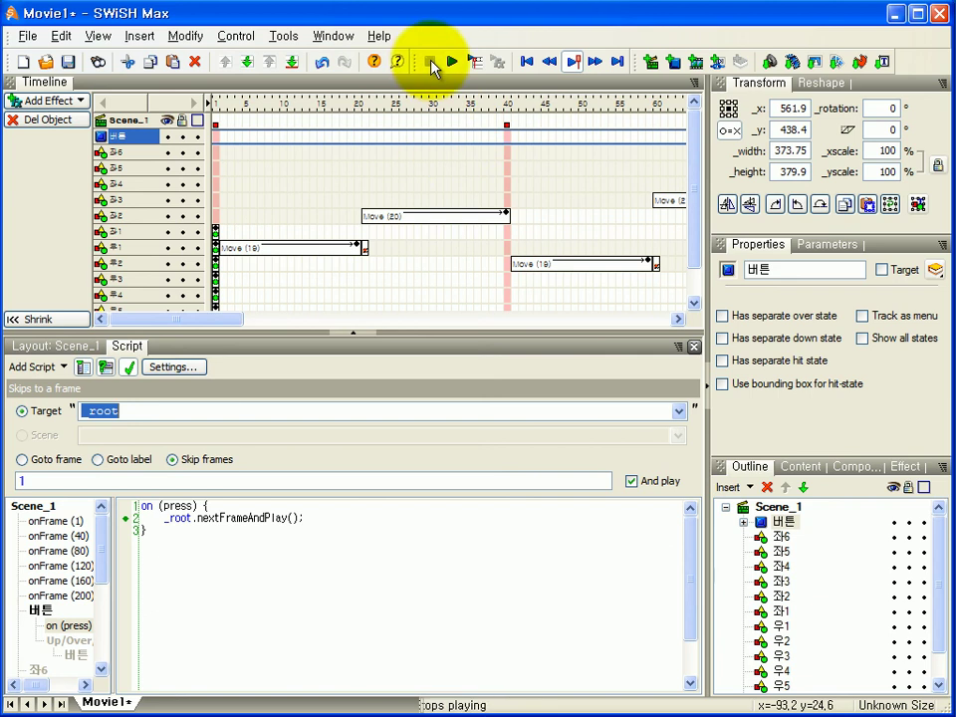
# Preview the movie in the layout, stop it and replay it to test the button-driven page turn up to frame 40.
pyautogui.click(53, 351)
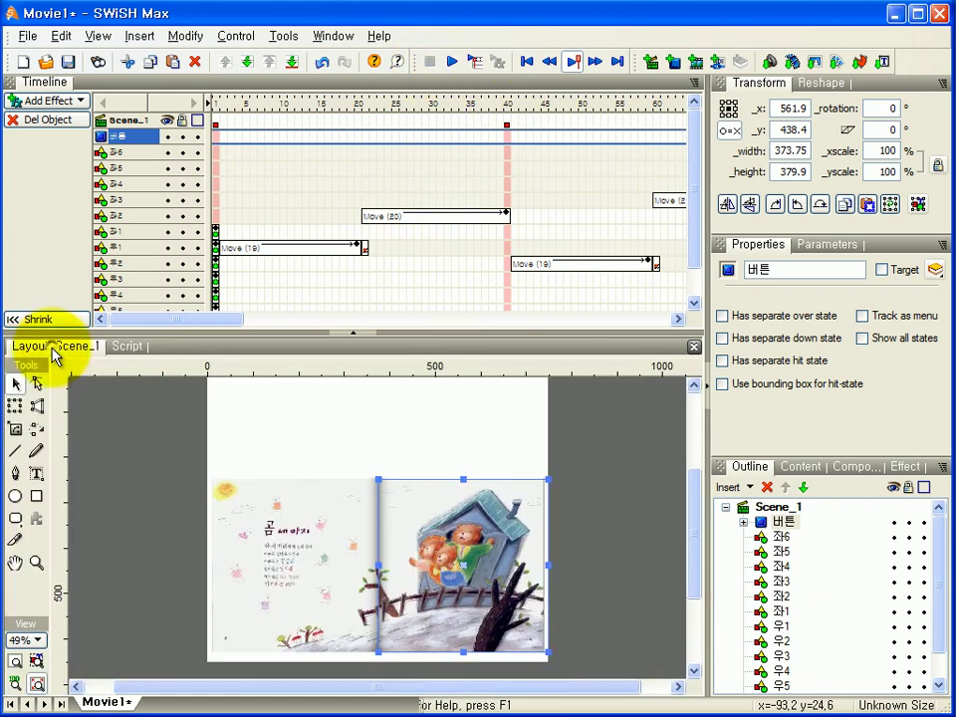
pyautogui.click(452, 63)
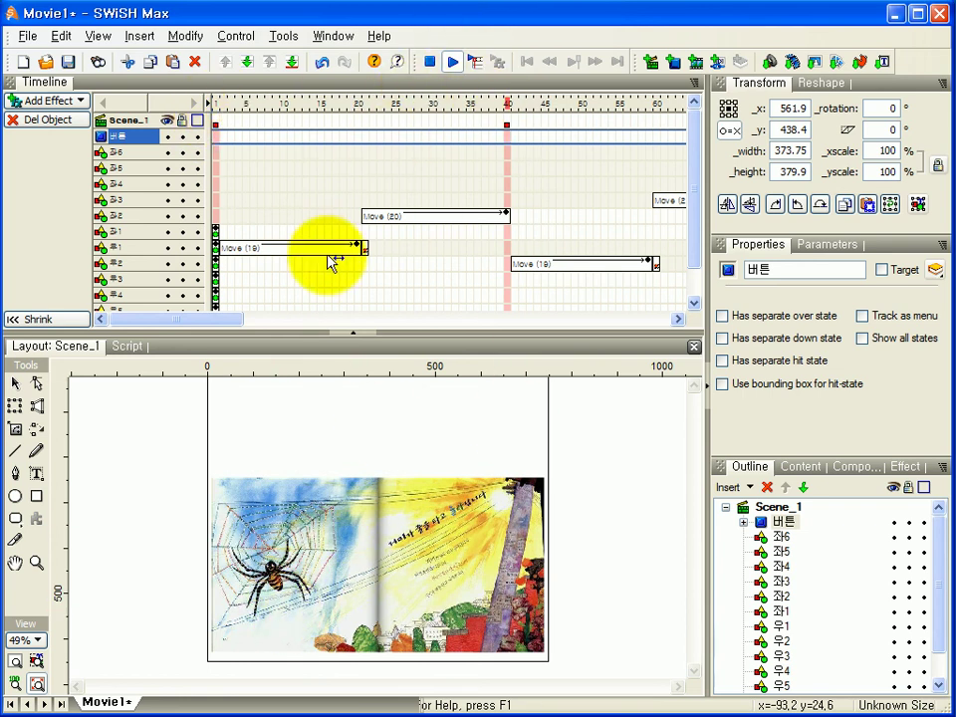
pyautogui.click(426, 63)
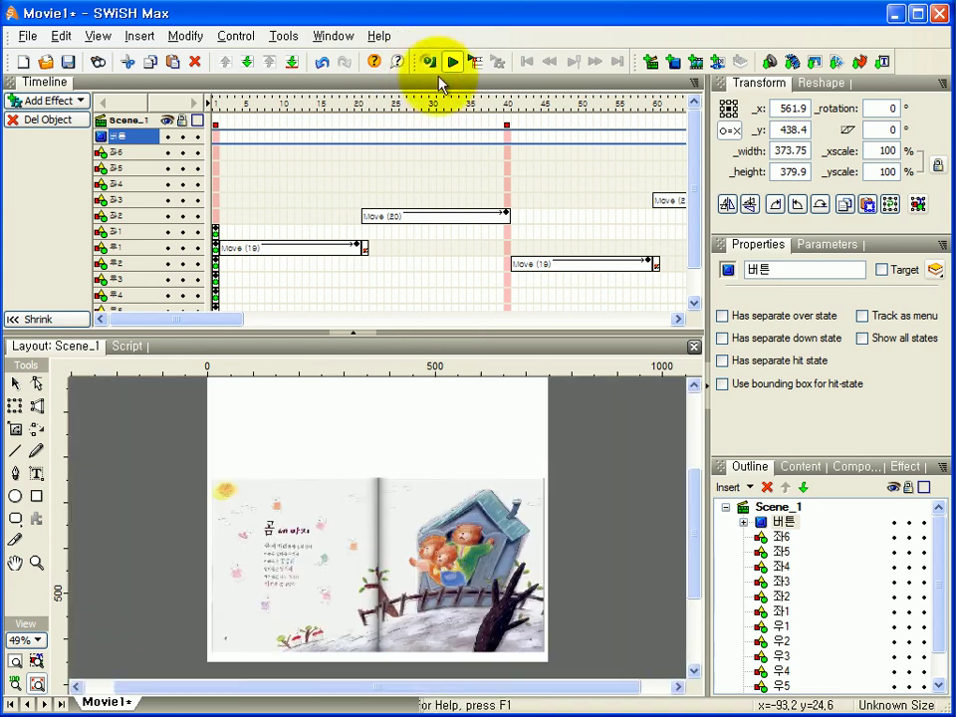
pyautogui.click(451, 64)
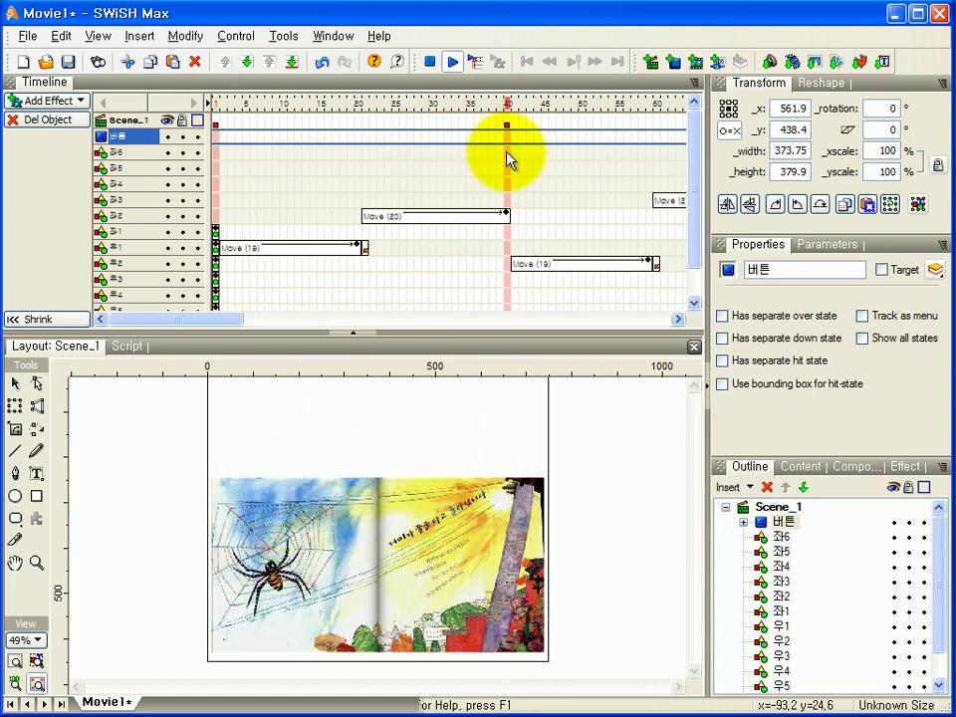
# Review the nextFrameAndPlay() line in the 버튼 button's press script and return to the scene layout.
pyautogui.click(135, 349)
pyautogui.click(150, 541)
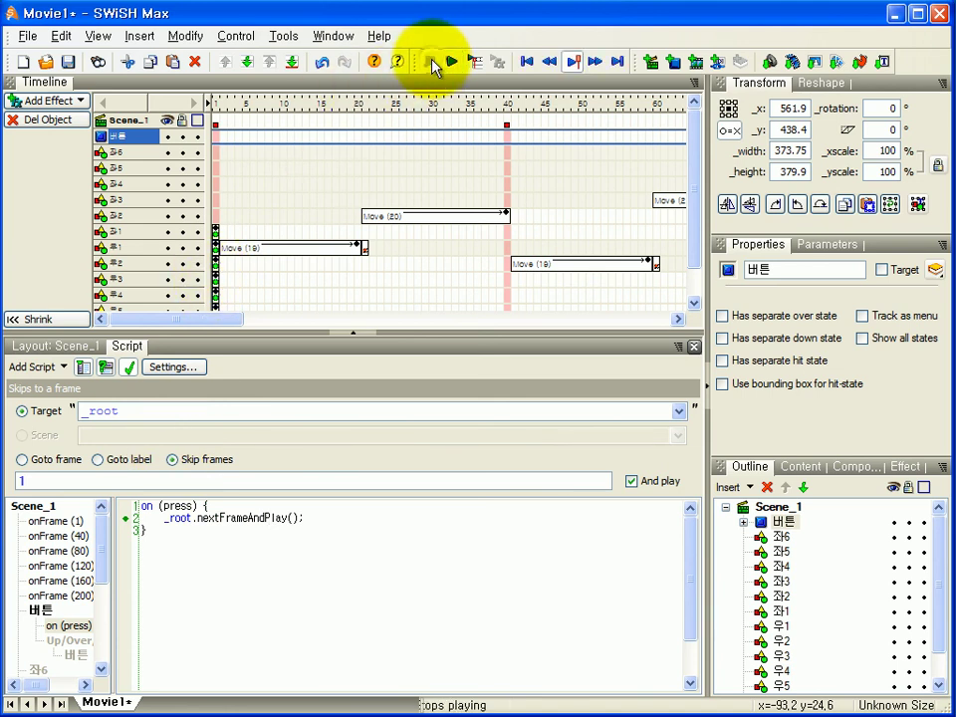
pyautogui.click(59, 345)
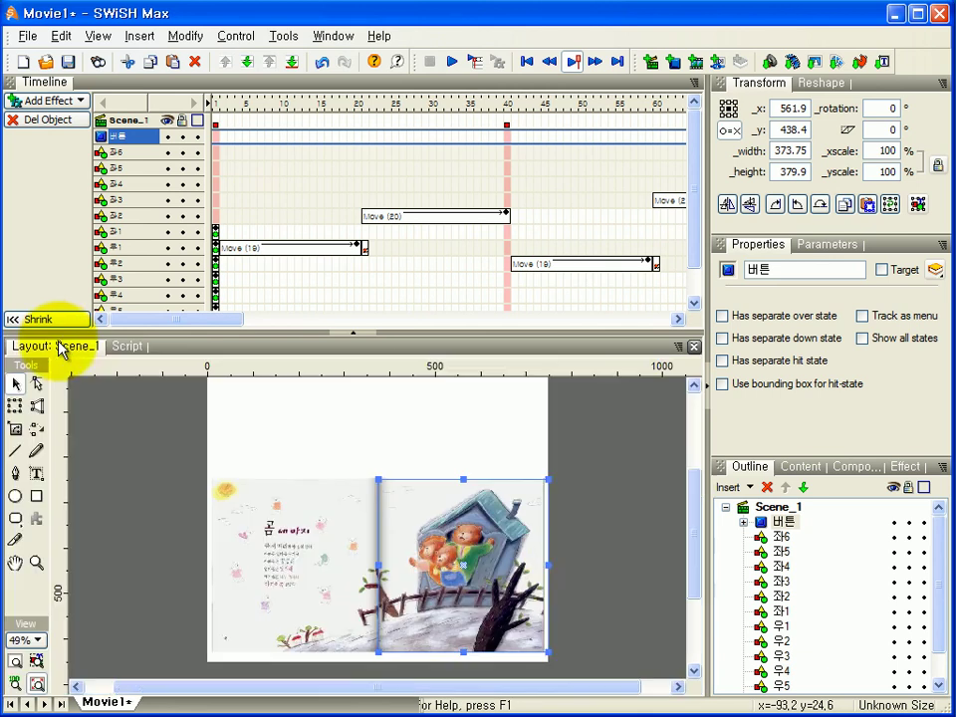
# Play the movie through its remaining spreads, following the timeline to frame 200, and stop the preview.
pyautogui.click(459, 61)
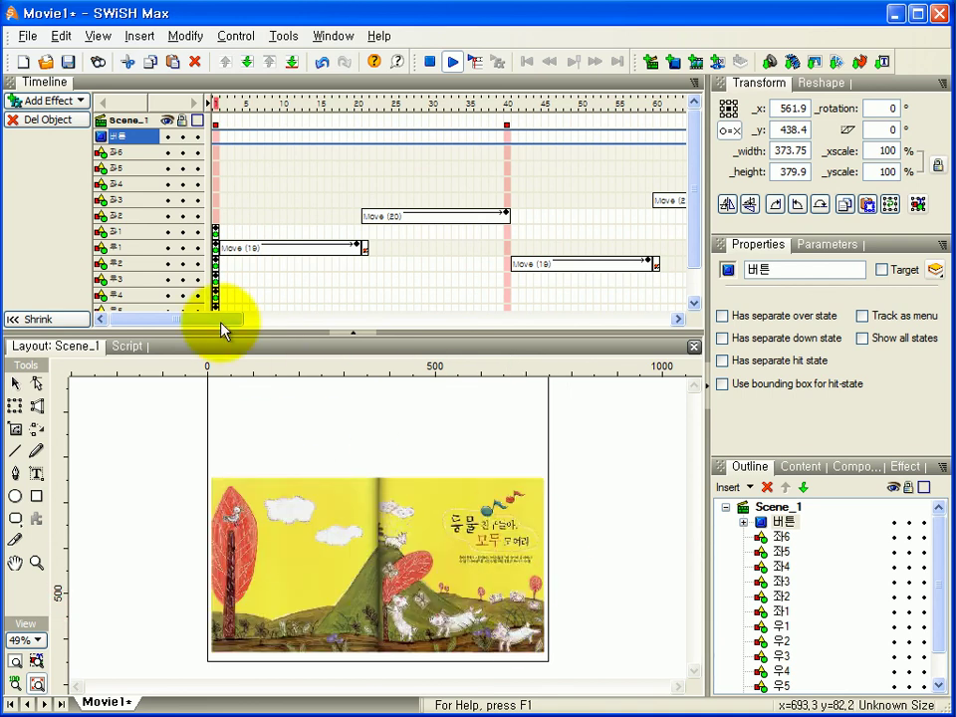
pyautogui.moveTo(213, 320); pyautogui.dragTo(539, 331)
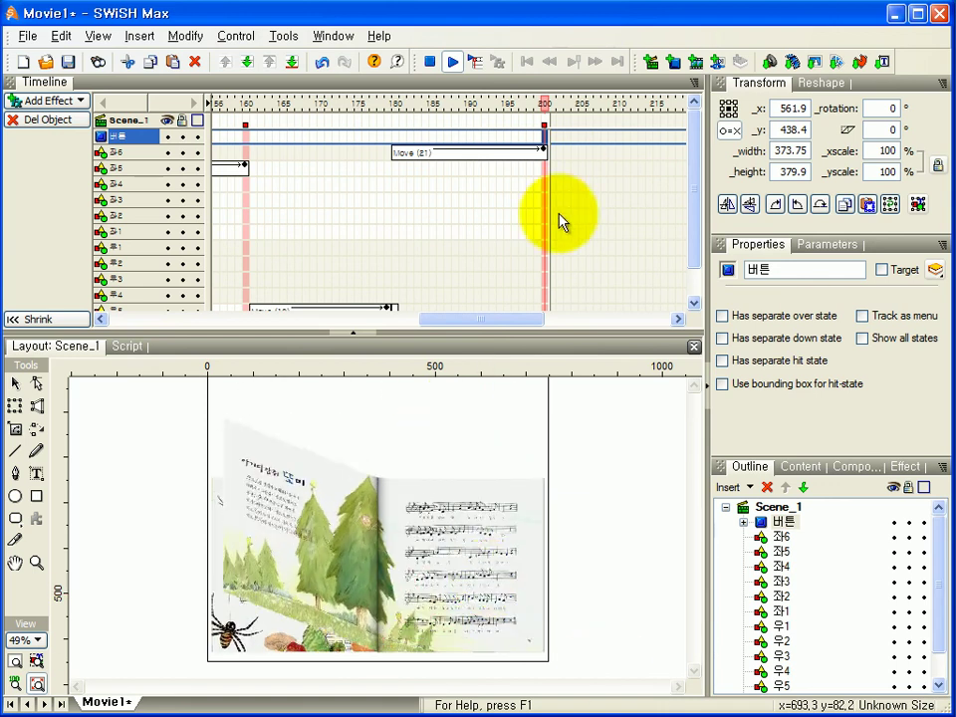
pyautogui.click(451, 62)
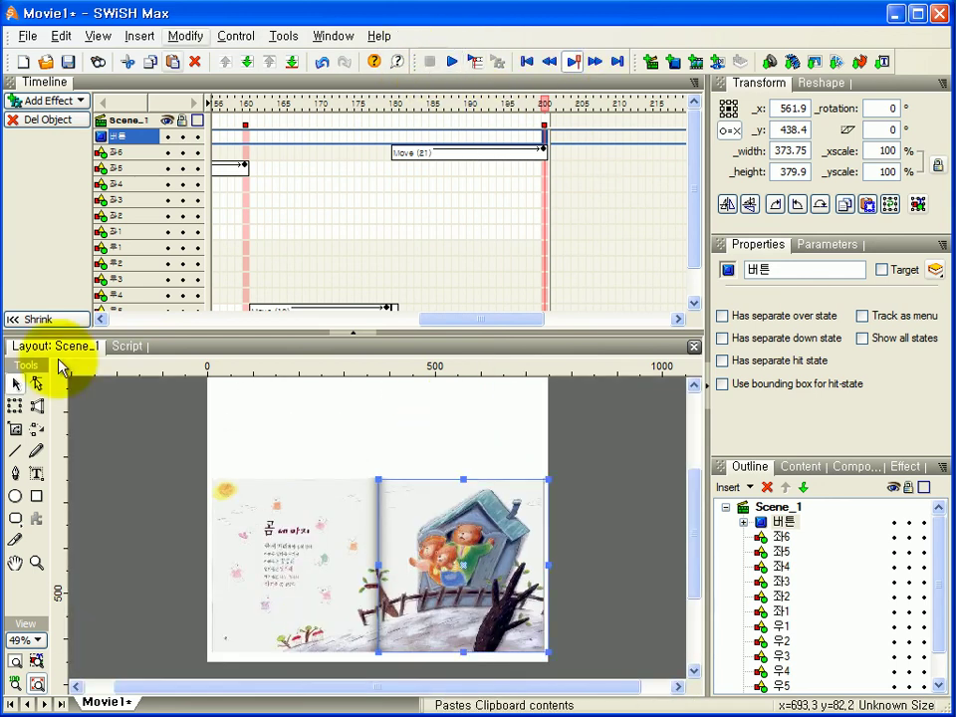
# Save the movie as 책장넘기기효과 in the 스위시작업파일 folder.
pyautogui.click(27, 35)
pyautogui.click(100, 123)
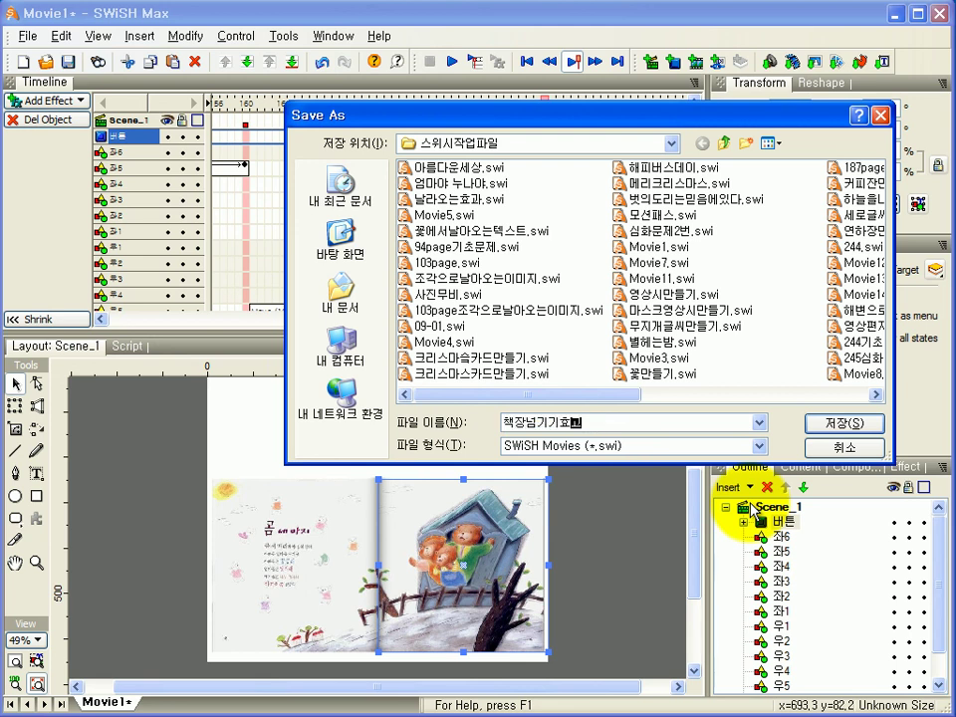
pyautogui.click(844, 423)
# Export the finished page-turning movie as an SWF file.
pyautogui.click(33, 40)
pyautogui.moveTo(85, 460)
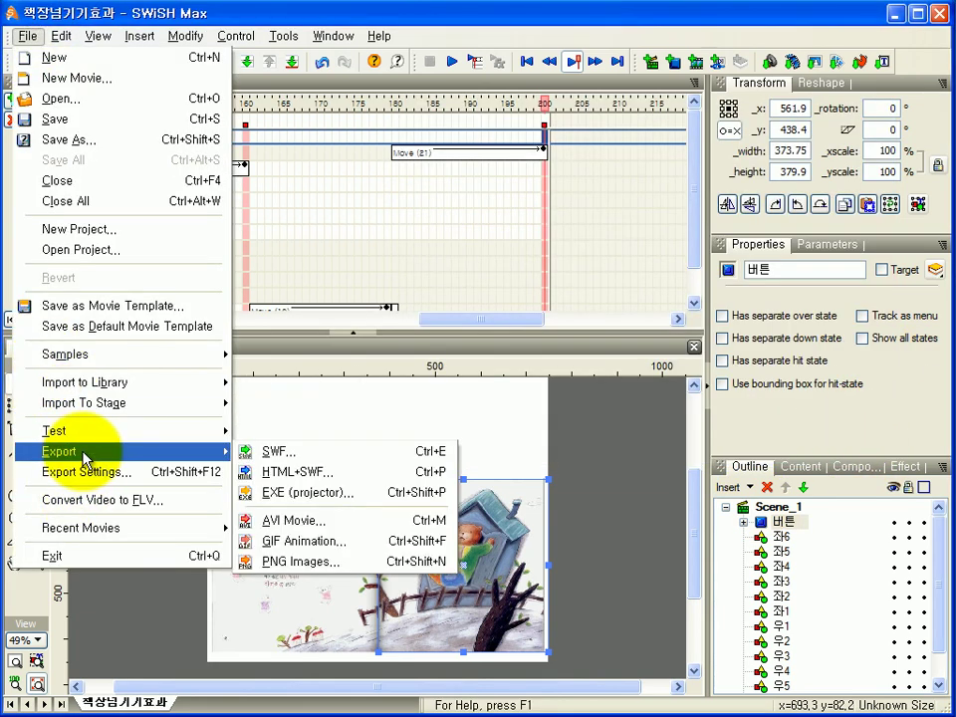
pyautogui.click(309, 461)
pyautogui.click(838, 399)
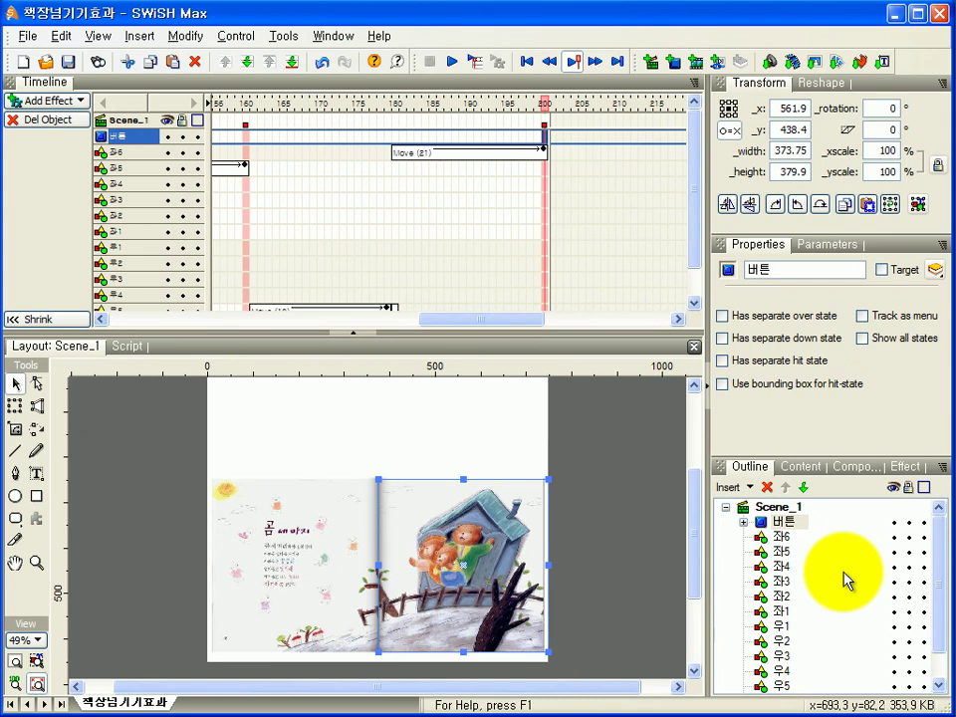